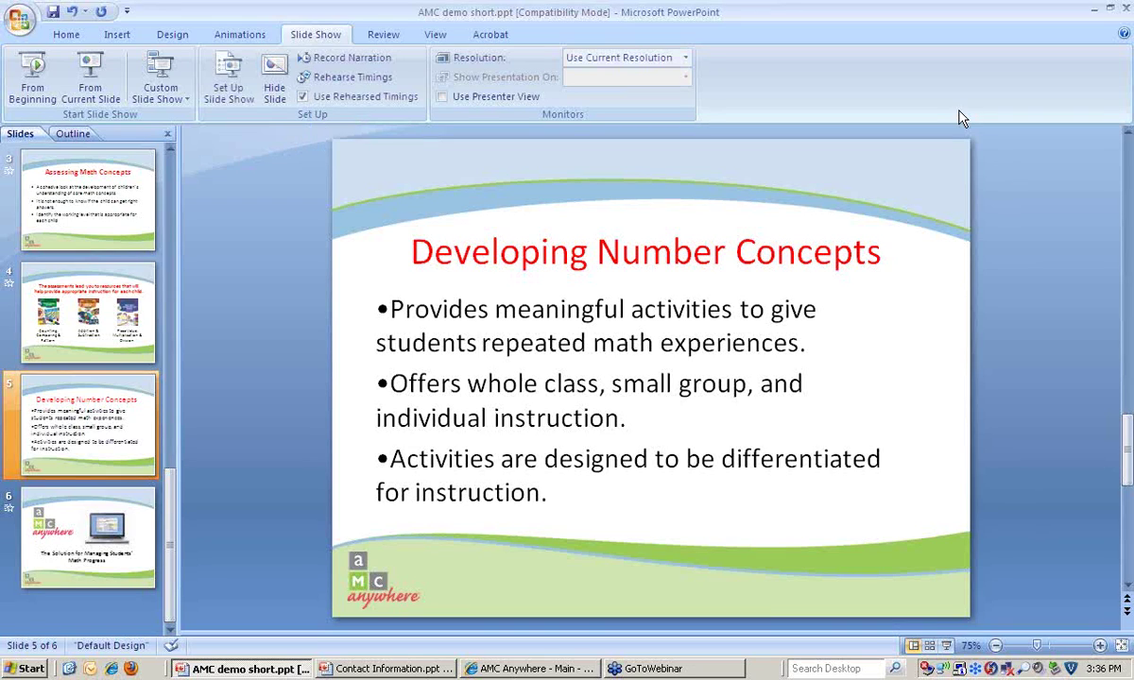
- Bring AMC Anywhere up full screen in Internet Explorer and scroll through the class roster
left_click(583, 671)
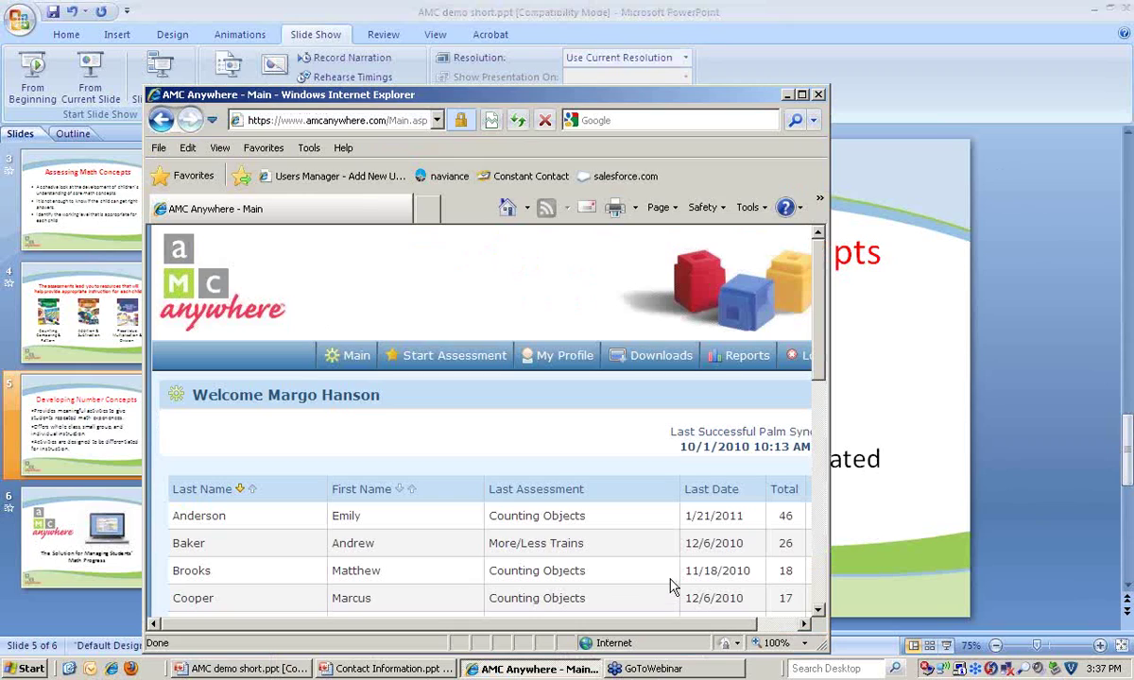
left_click(802, 94)
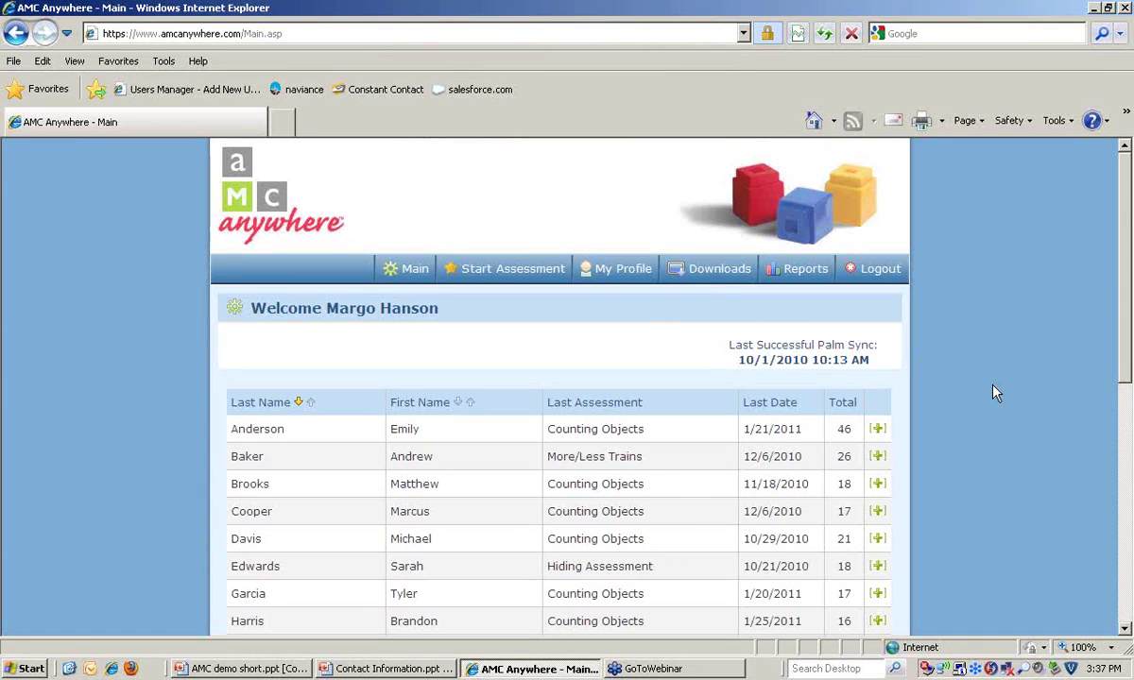
scroll(995, 392, "down", 2)
scroll(995, 392, "down", 2)
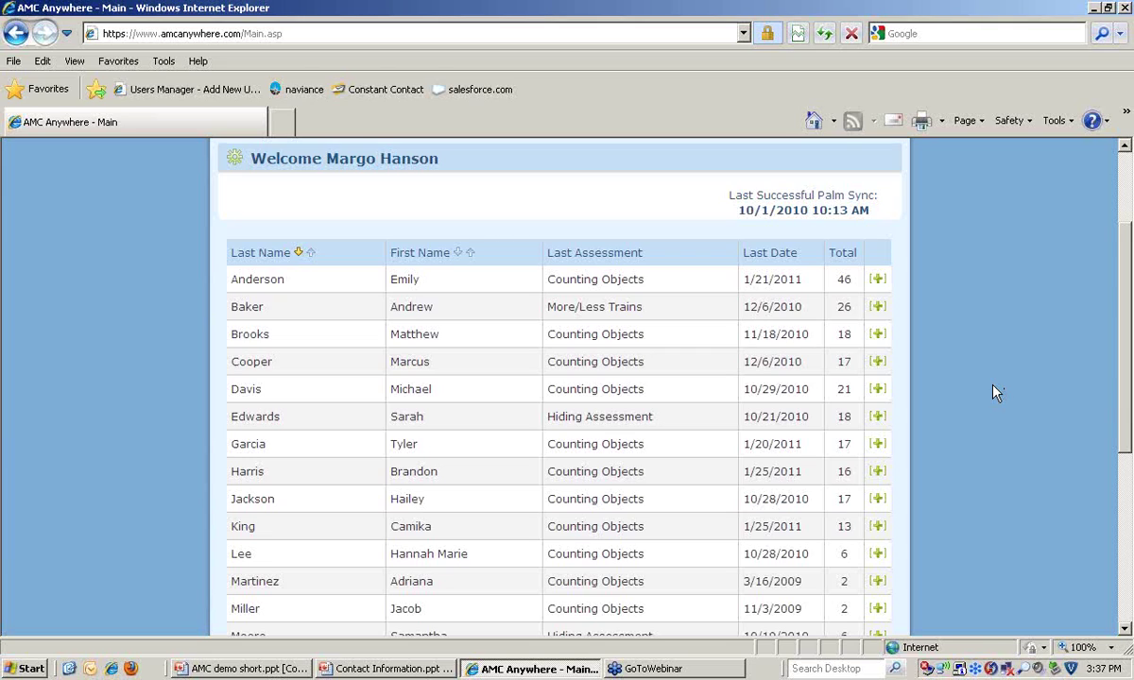
scroll(994, 392, "up", 2)
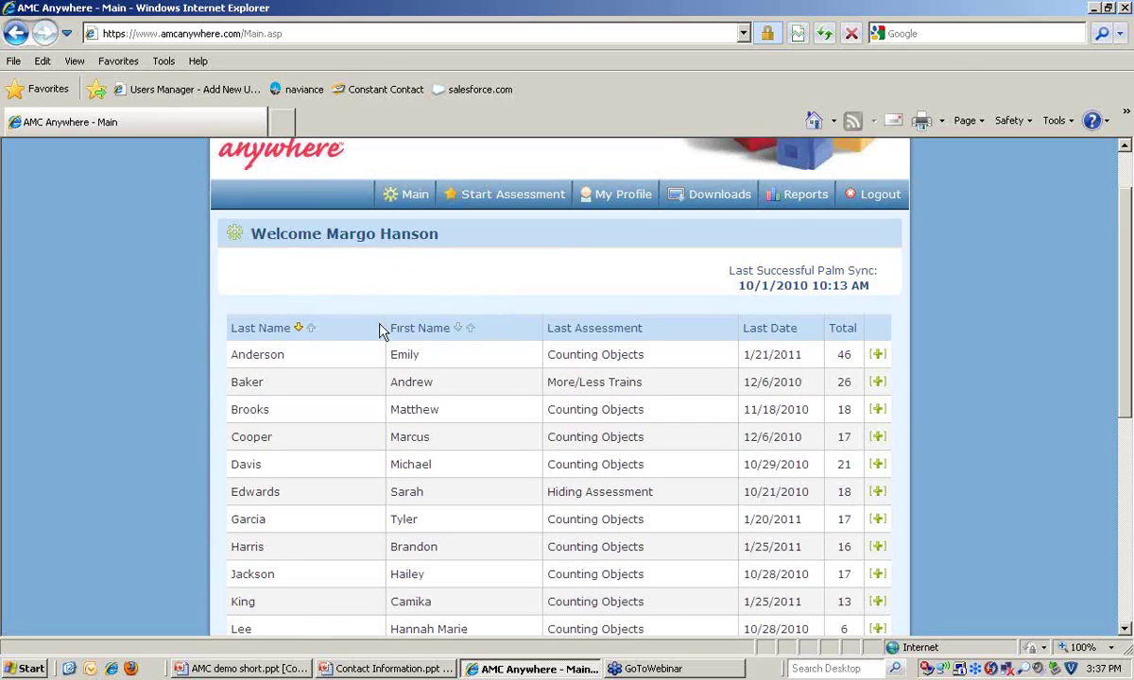
- Start a new Counting Objects assessment for the chosen student
left_click(533, 196)
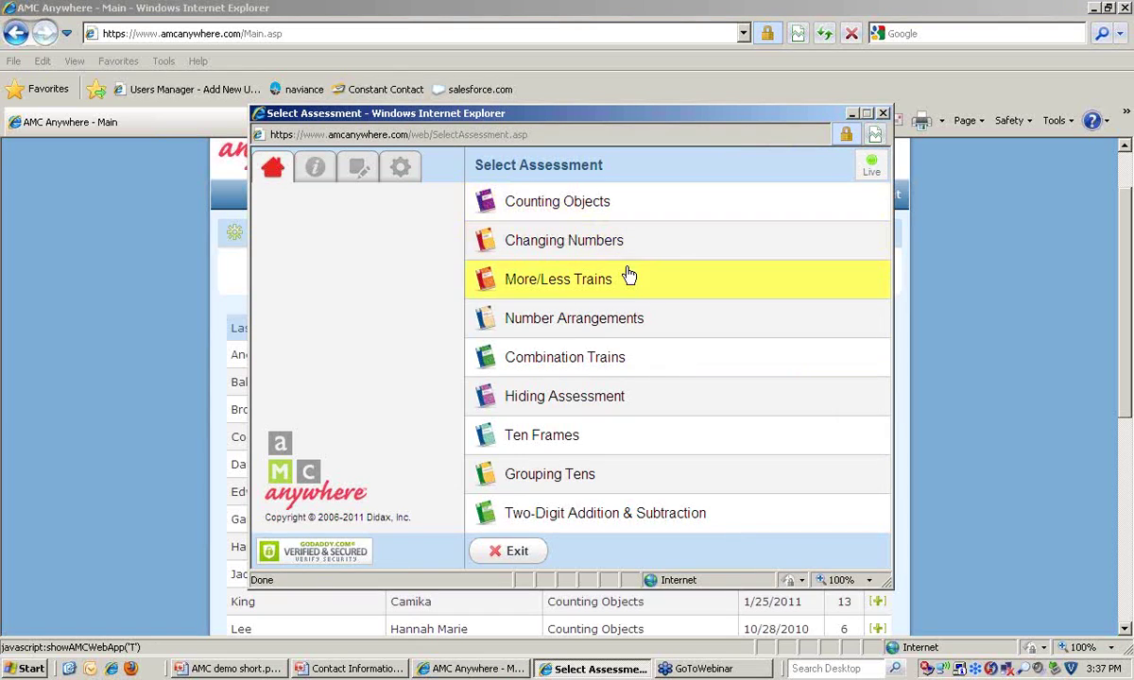
left_click(633, 207)
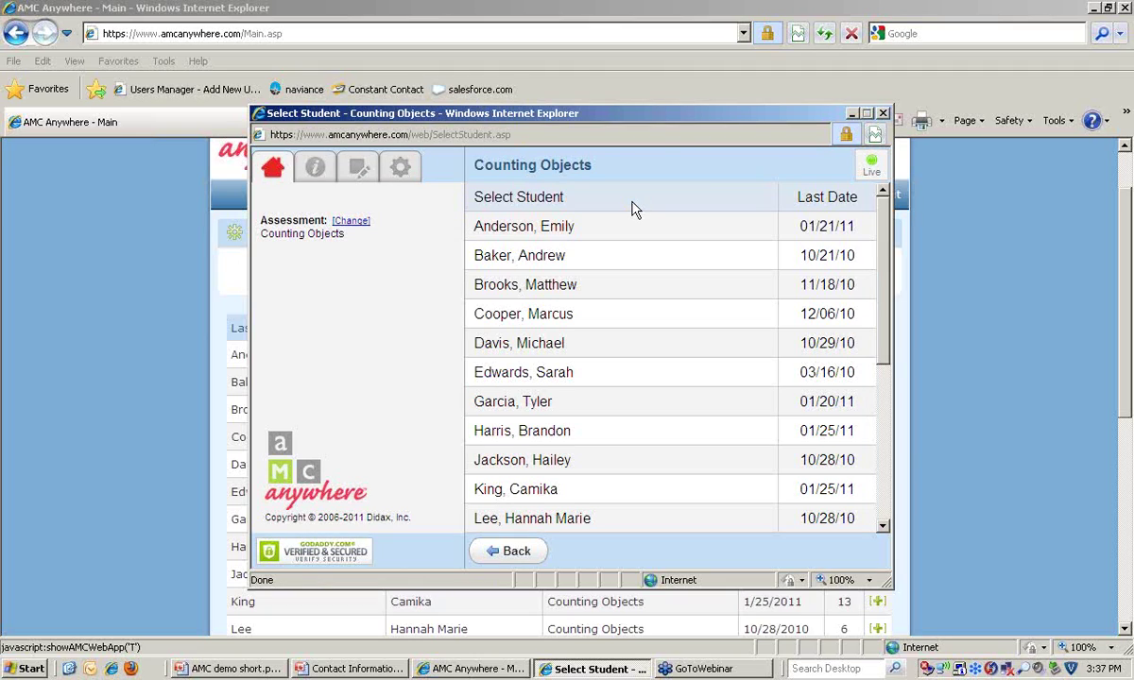
left_click(605, 459)
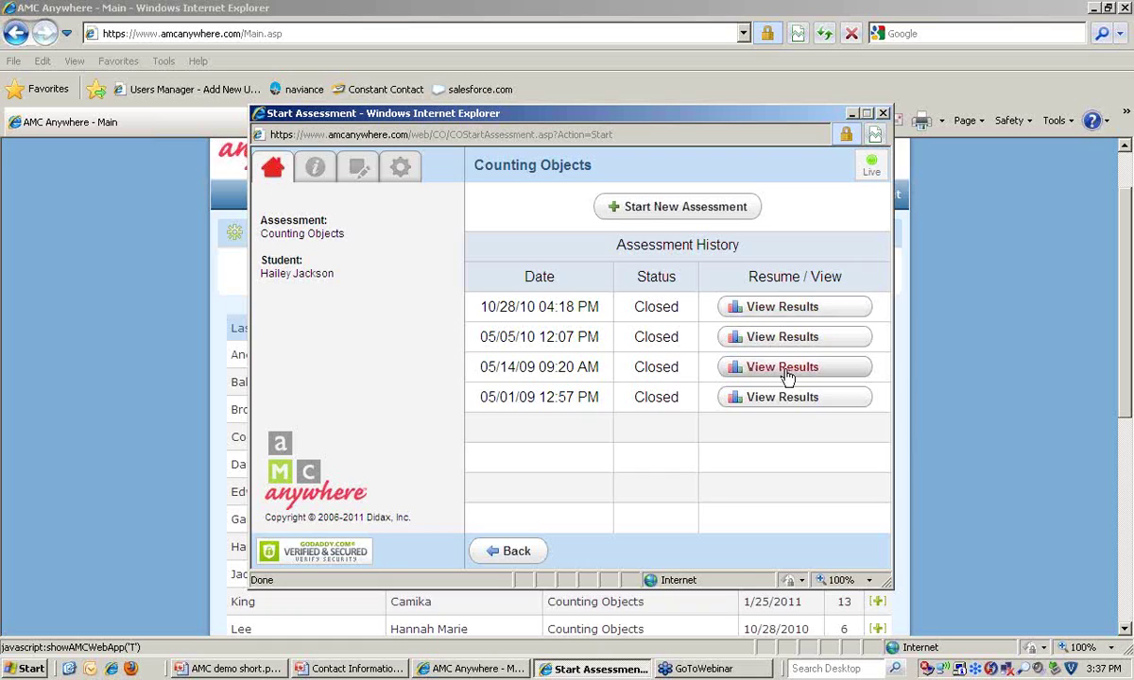
left_click(734, 212)
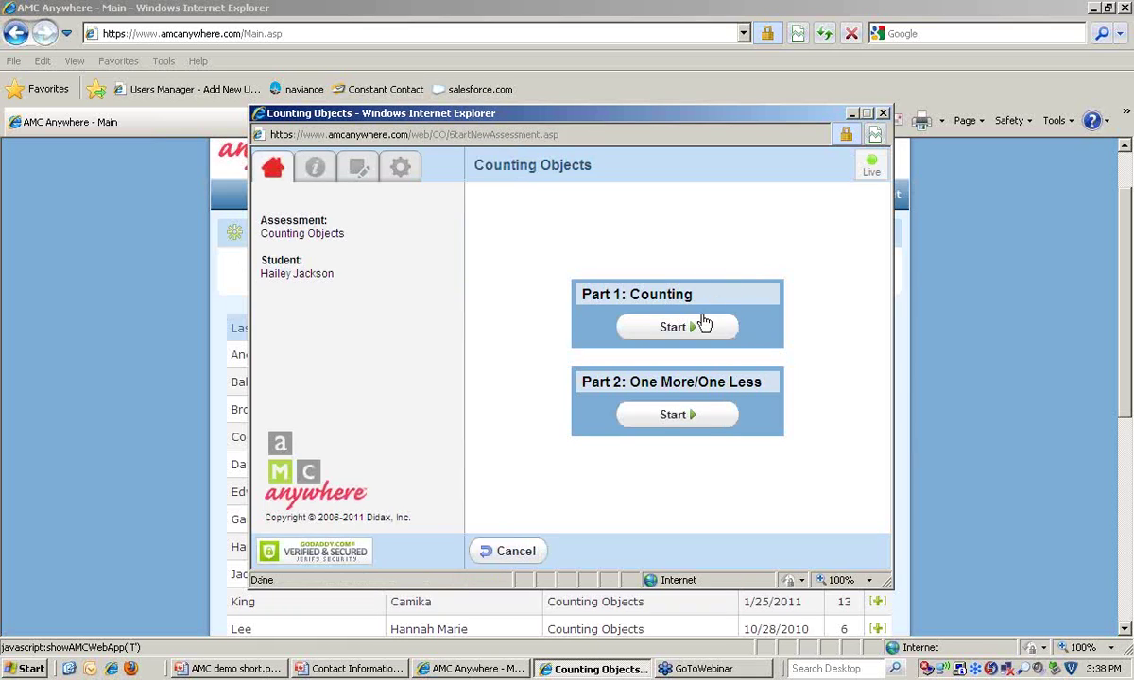
- Begin Part 1: Counting with a starting level of 12 counters
left_click(684, 326)
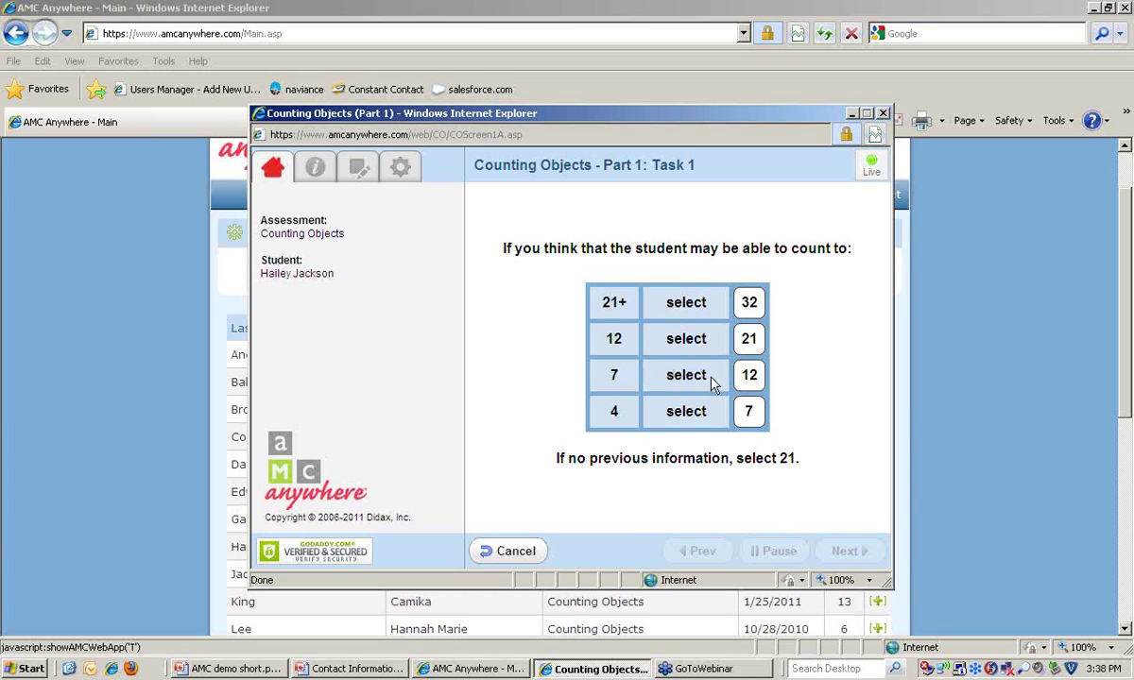
left_click(750, 376)
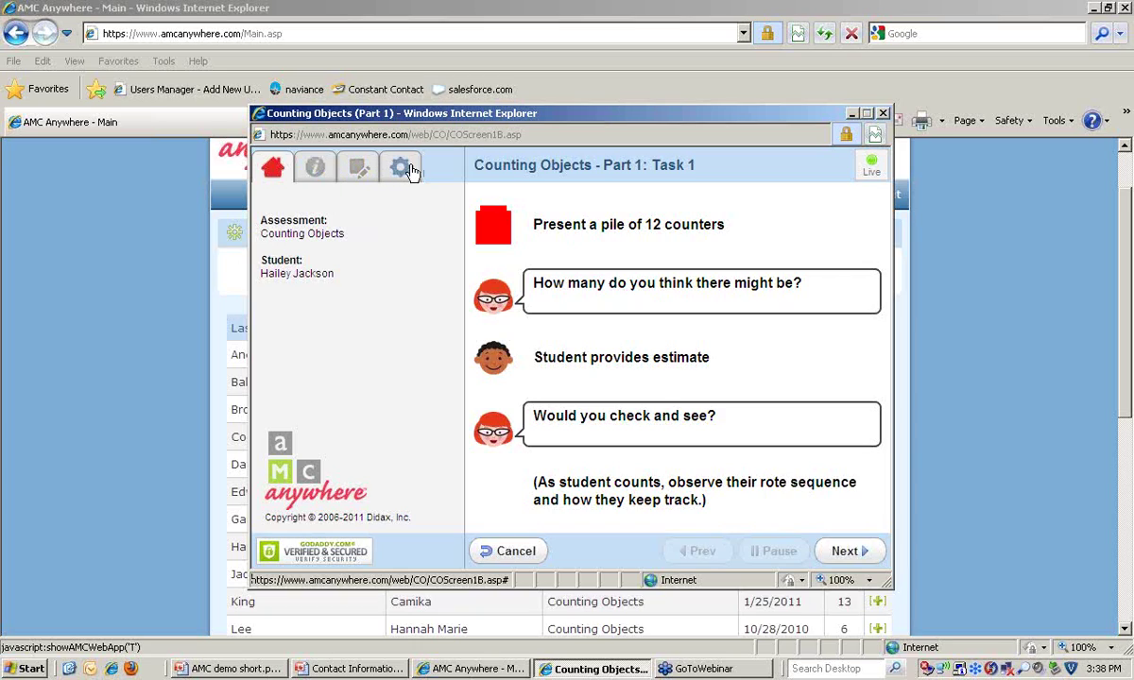
- Tick Lacks Confidence and Consistently accurate in the Task 1 notes and enter a placeholder comment
left_click(315, 166)
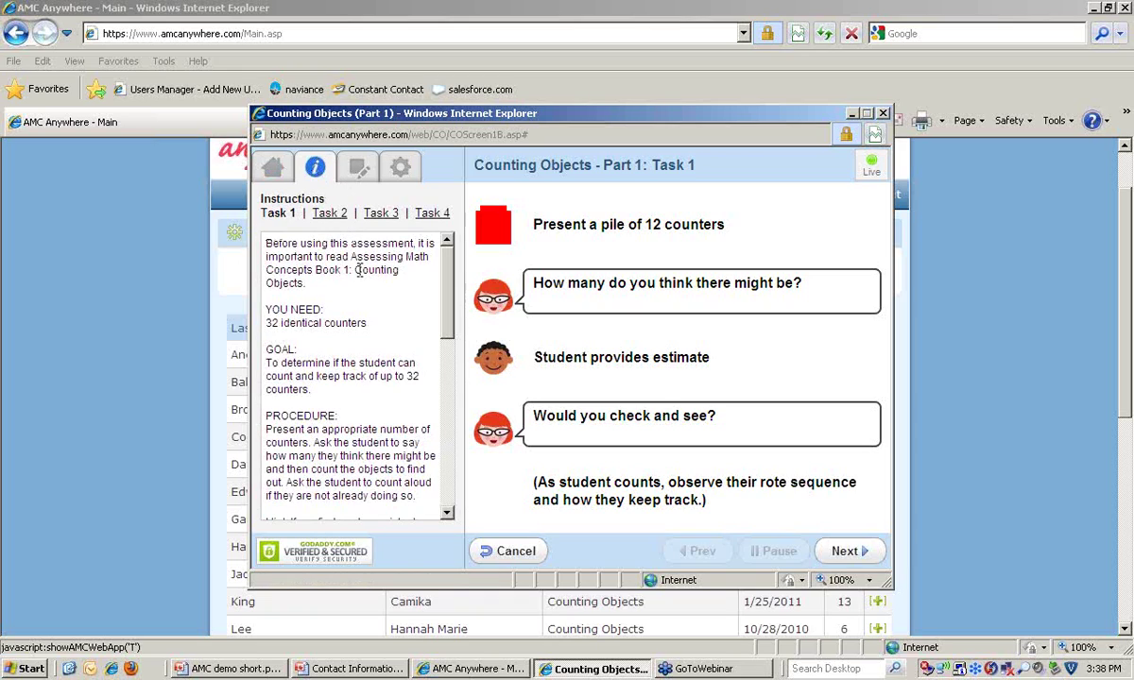
mouse_move(450, 276)
left_mouse_down()
mouse_move(450, 326)
mouse_move(450, 284)
left_mouse_up()
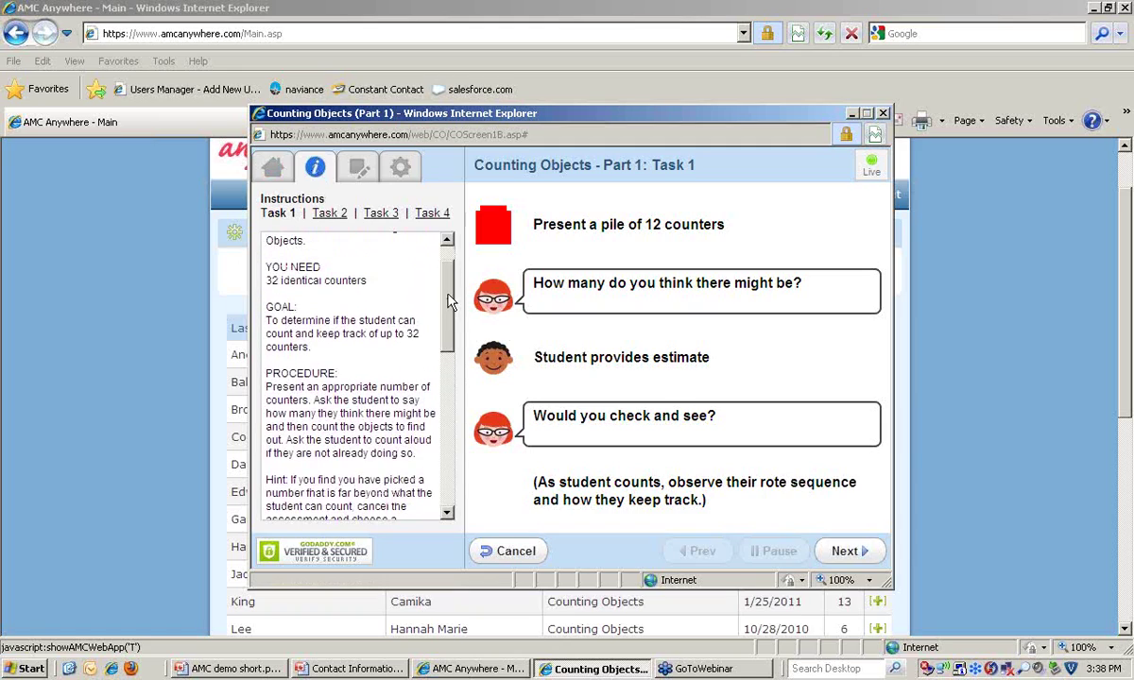
left_click(359, 170)
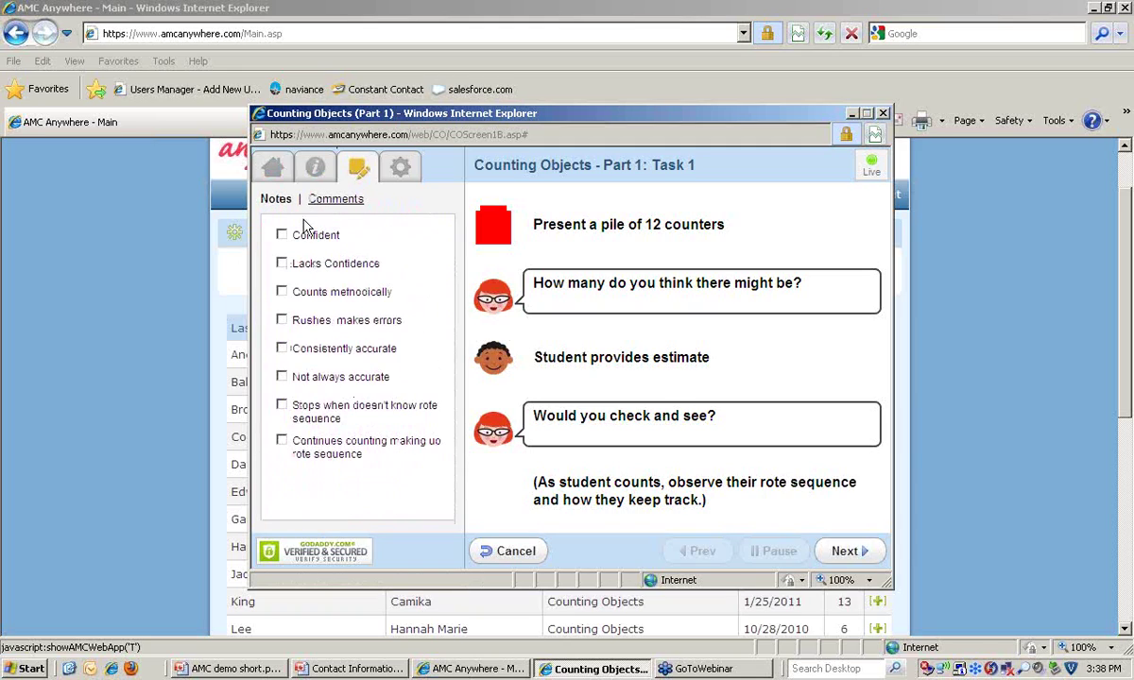
left_click(282, 264)
left_click(281, 347)
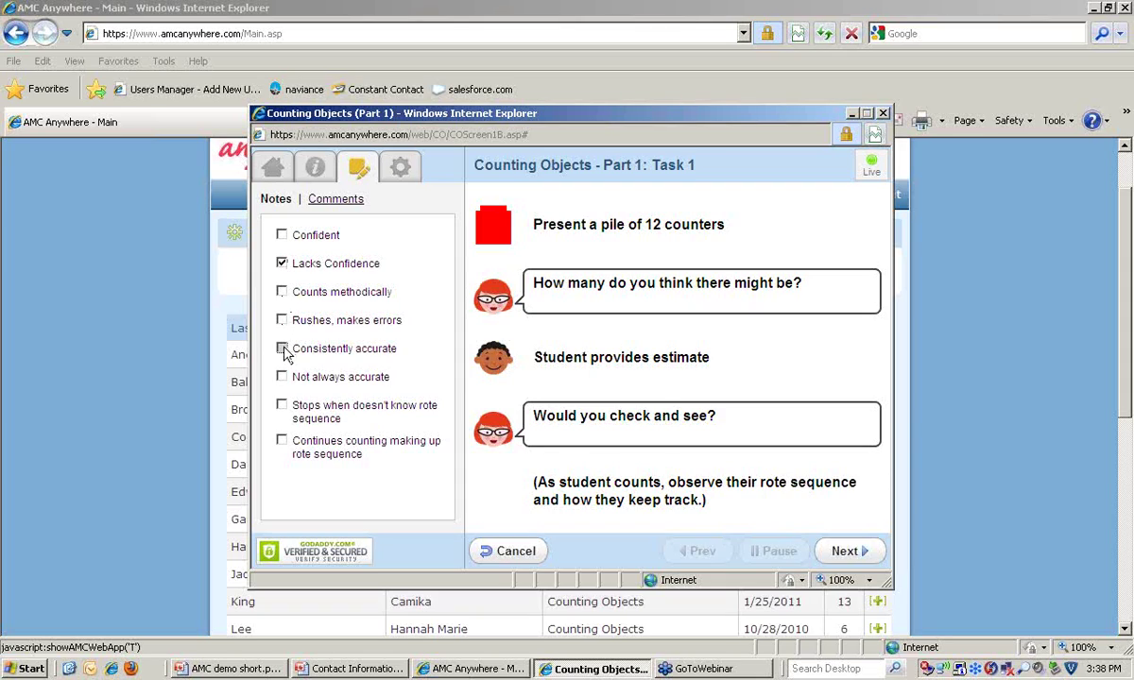
left_click(319, 198)
left_click(325, 251)
type("1")
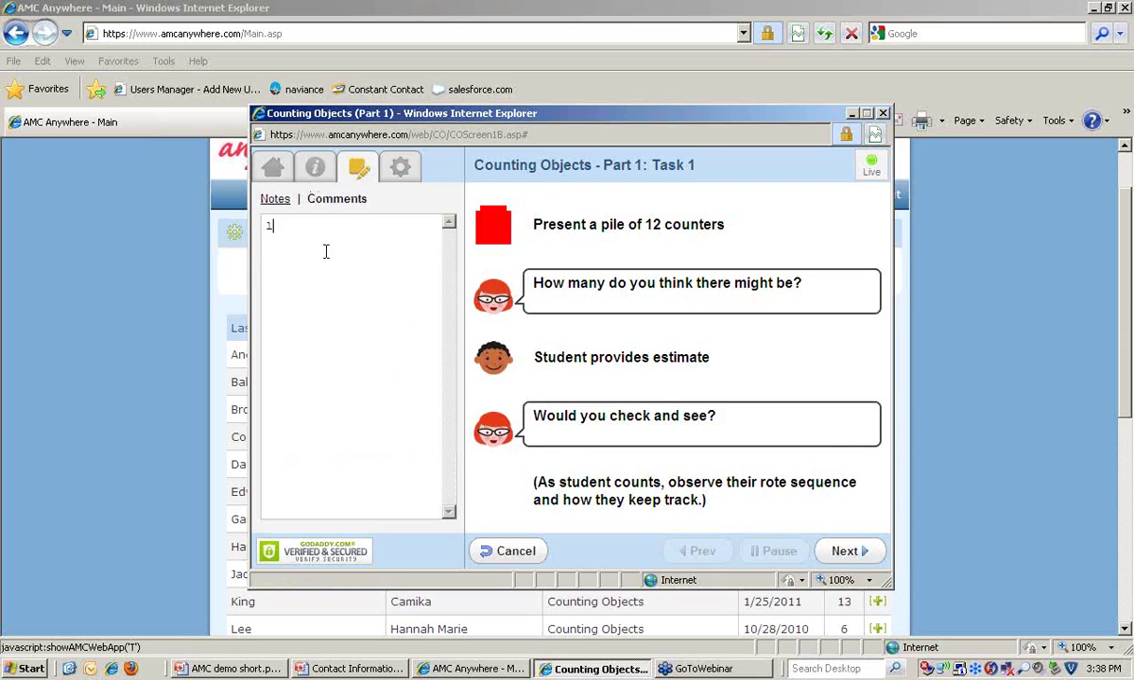
type("kjlkjlkj")
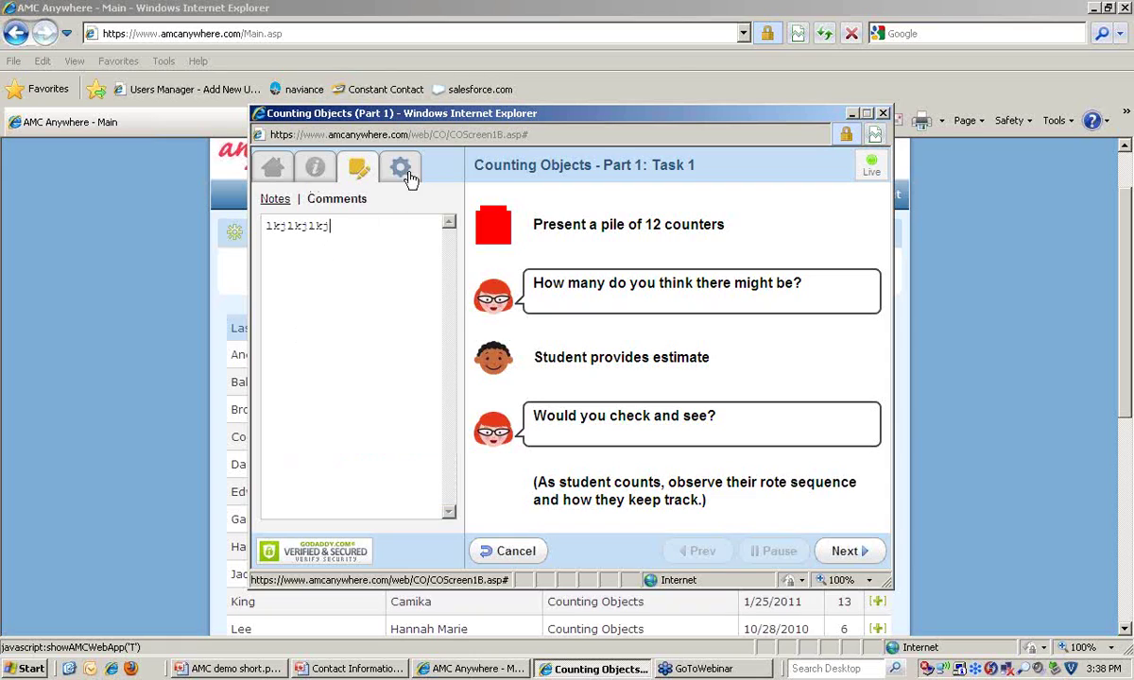
- Switch the assessment prompts to Spanish, then back to English
left_click(401, 167)
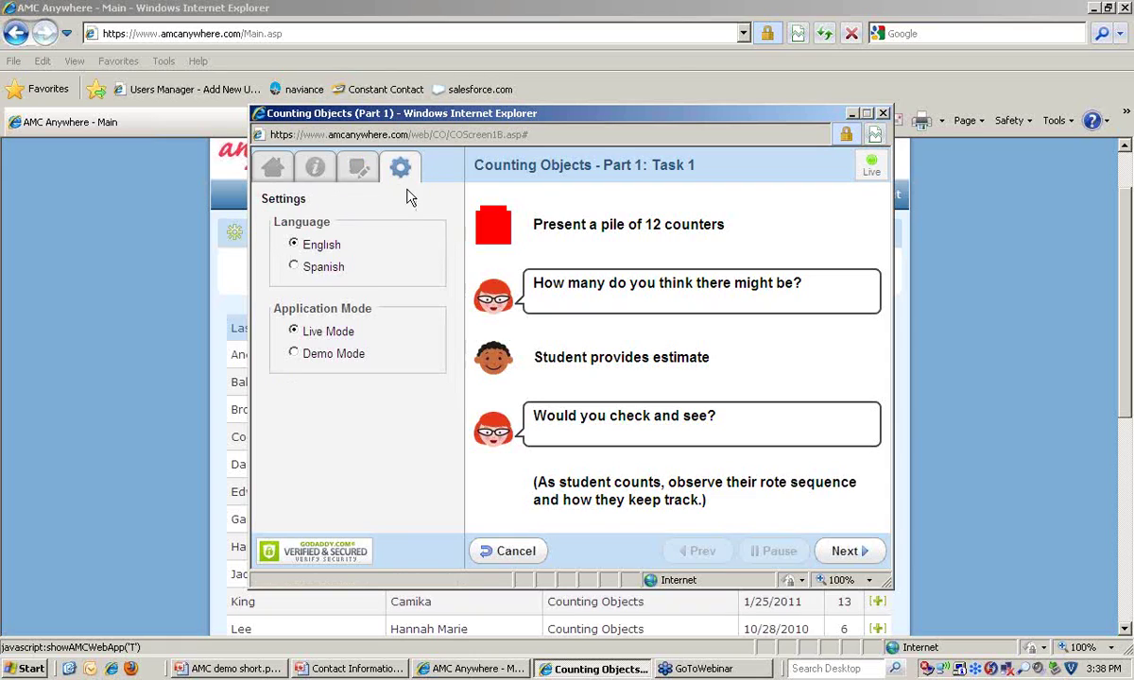
left_click(294, 267)
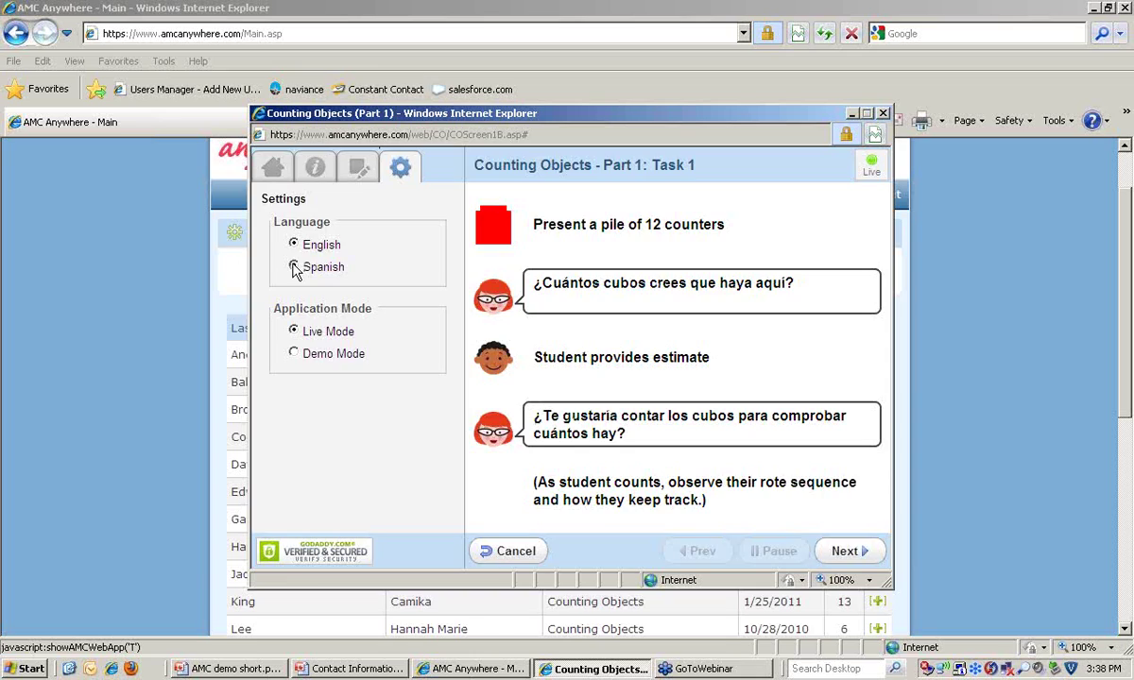
left_click(580, 407)
left_click(294, 244)
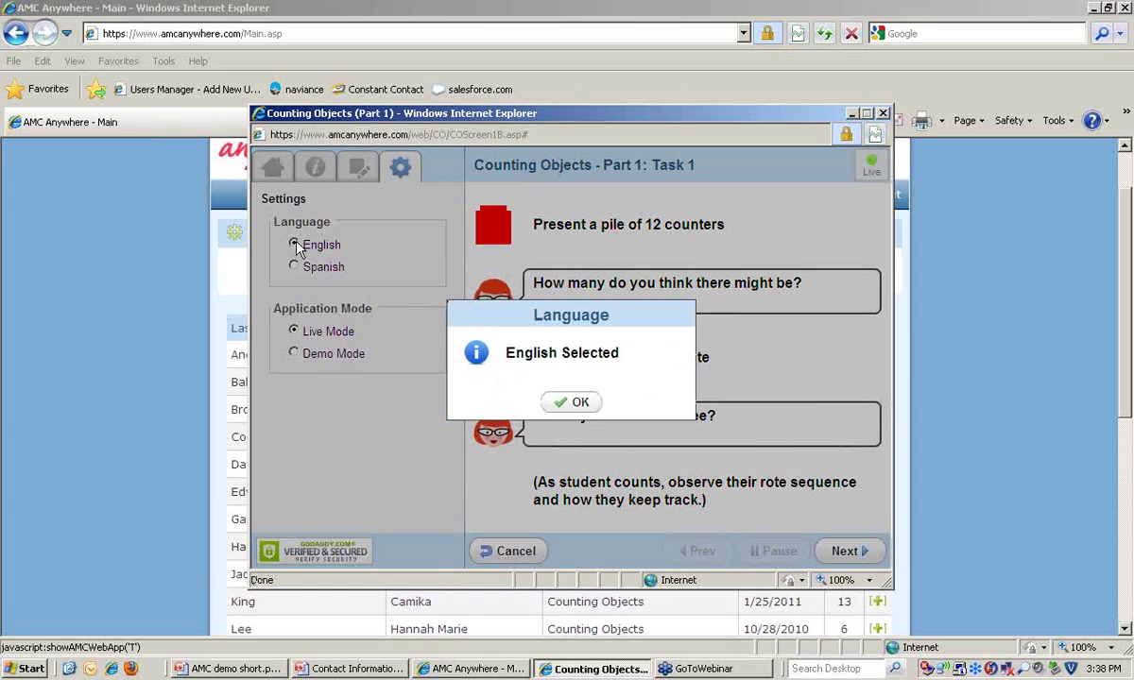
left_click(578, 405)
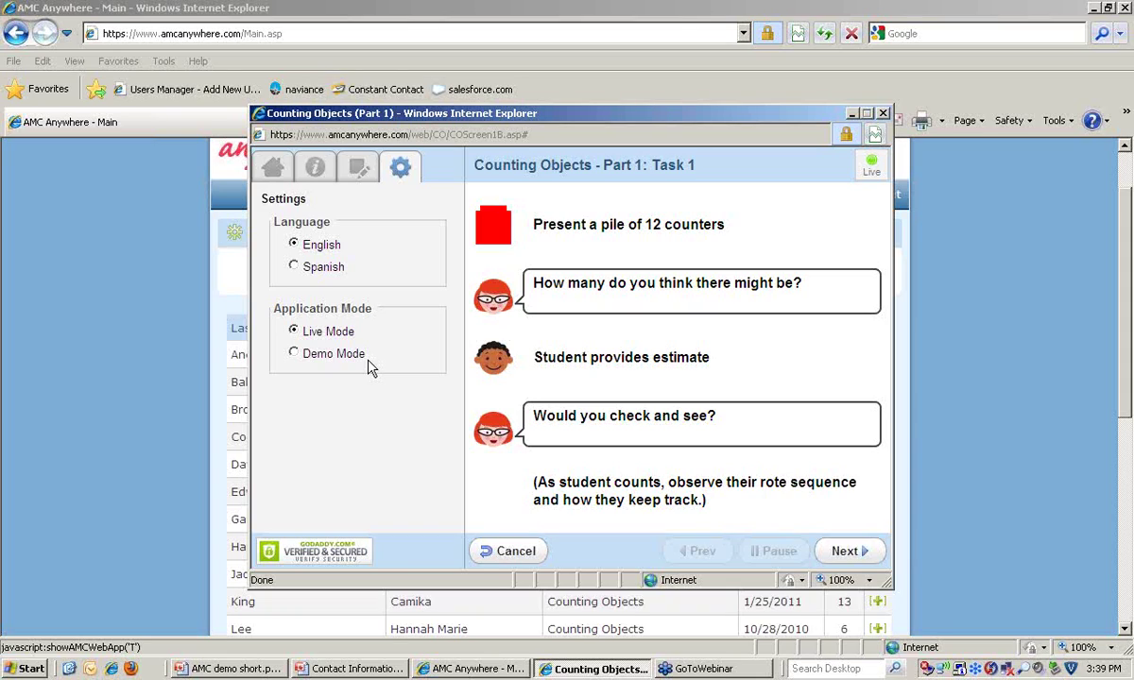
- Record Remembers, Moves, Keeps track with ease and Knows rote sequence, then finish Task 1
left_click(276, 173)
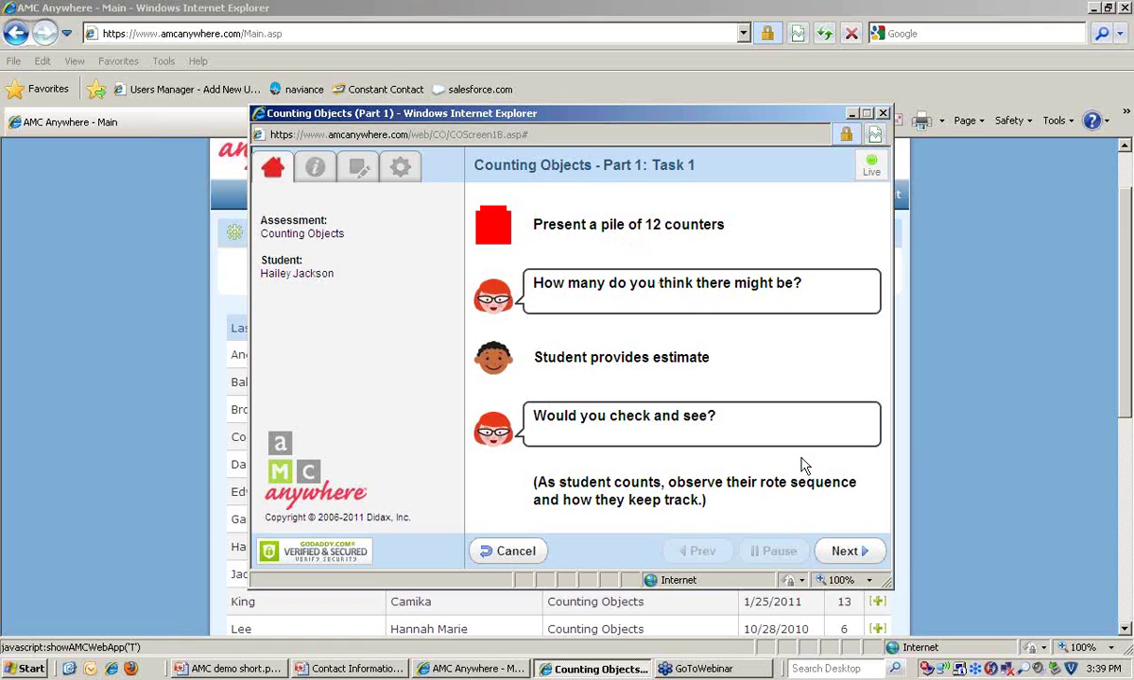
left_click(842, 551)
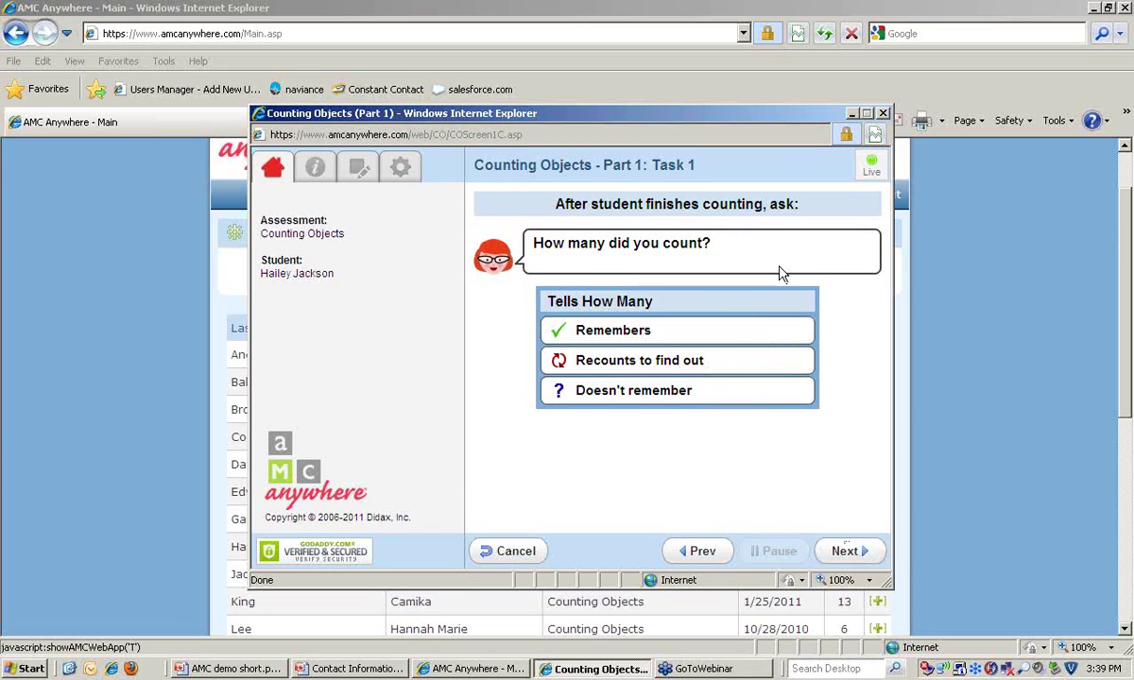
left_click(732, 331)
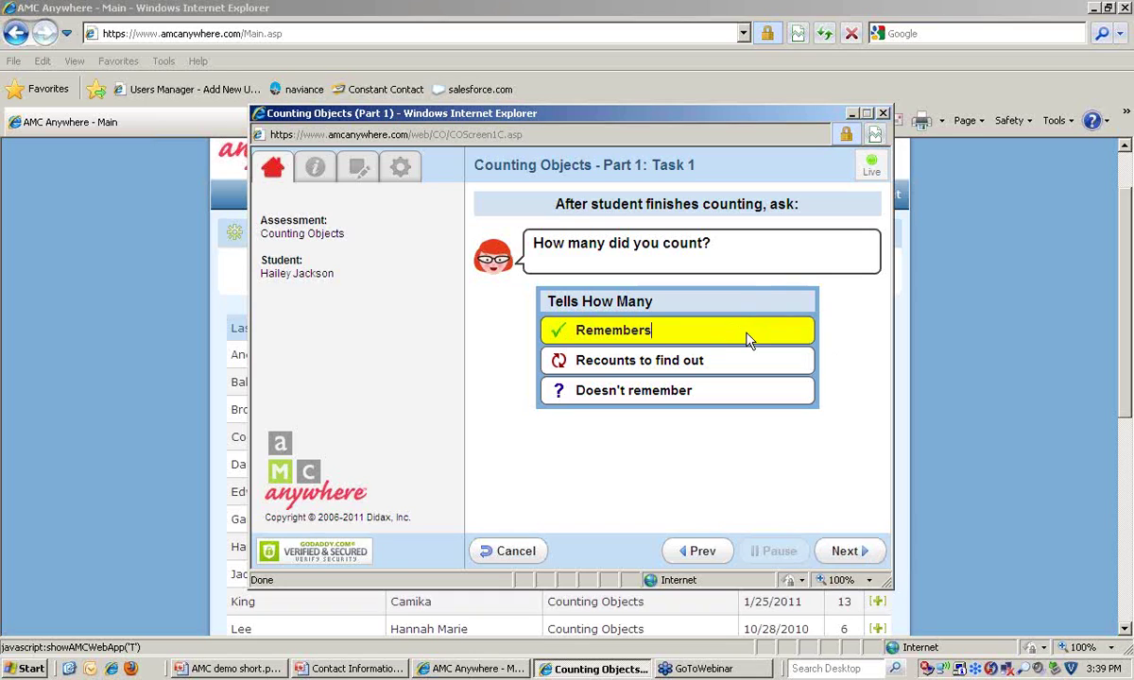
left_click(848, 551)
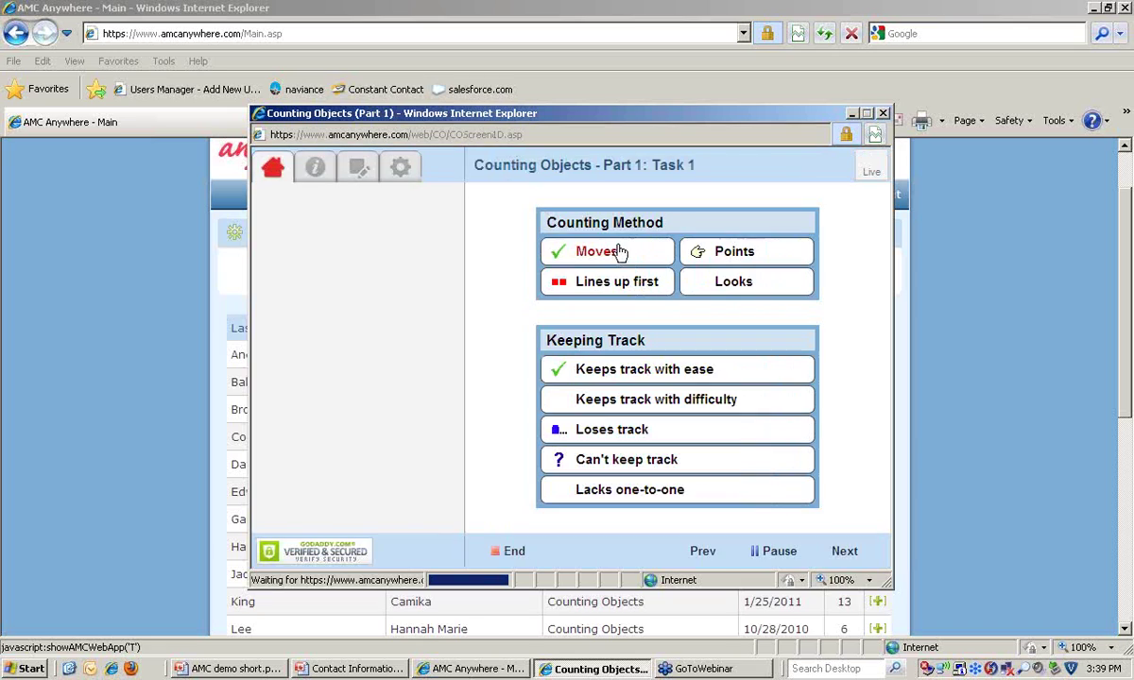
left_click(614, 251)
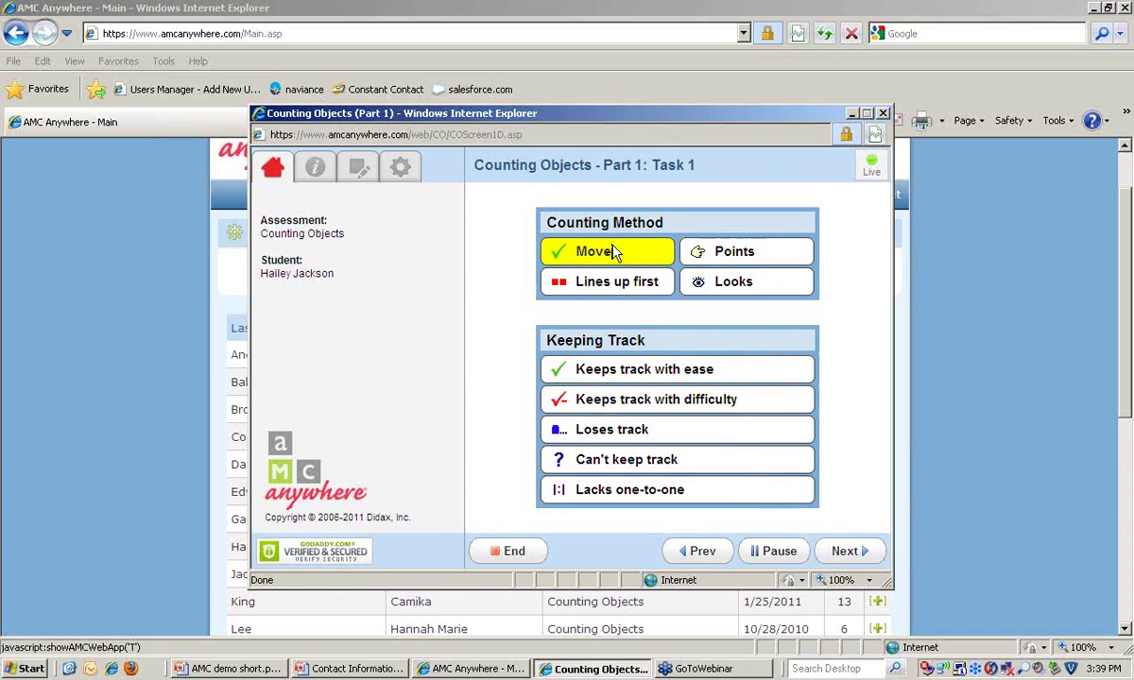
left_click(636, 370)
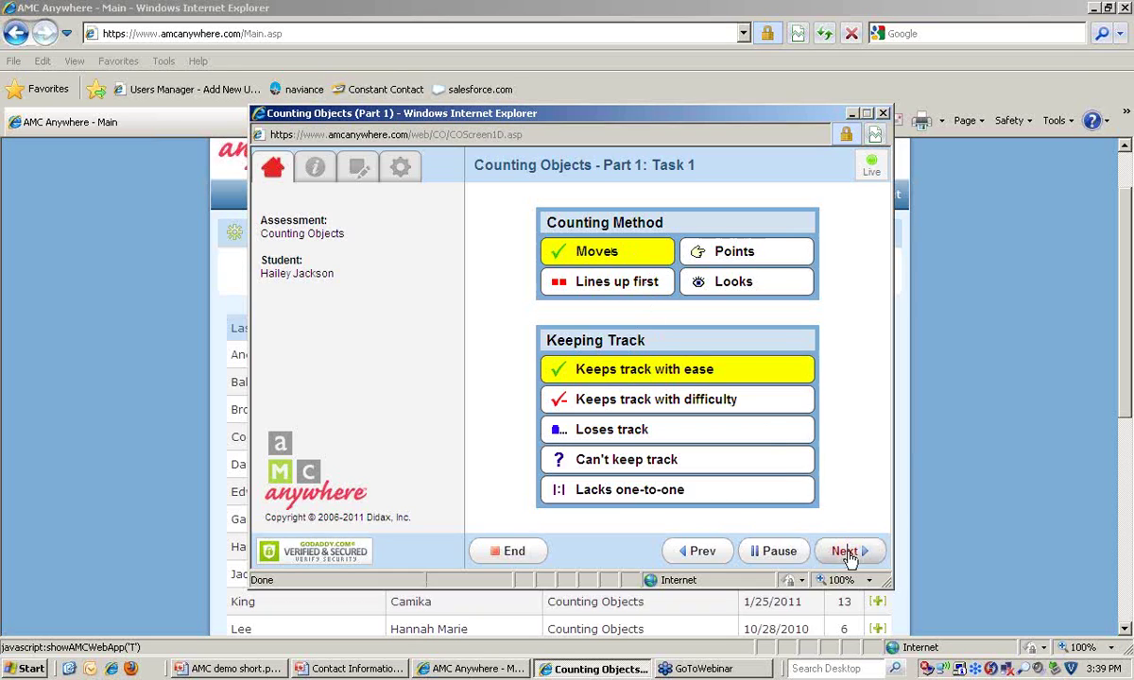
left_click(847, 555)
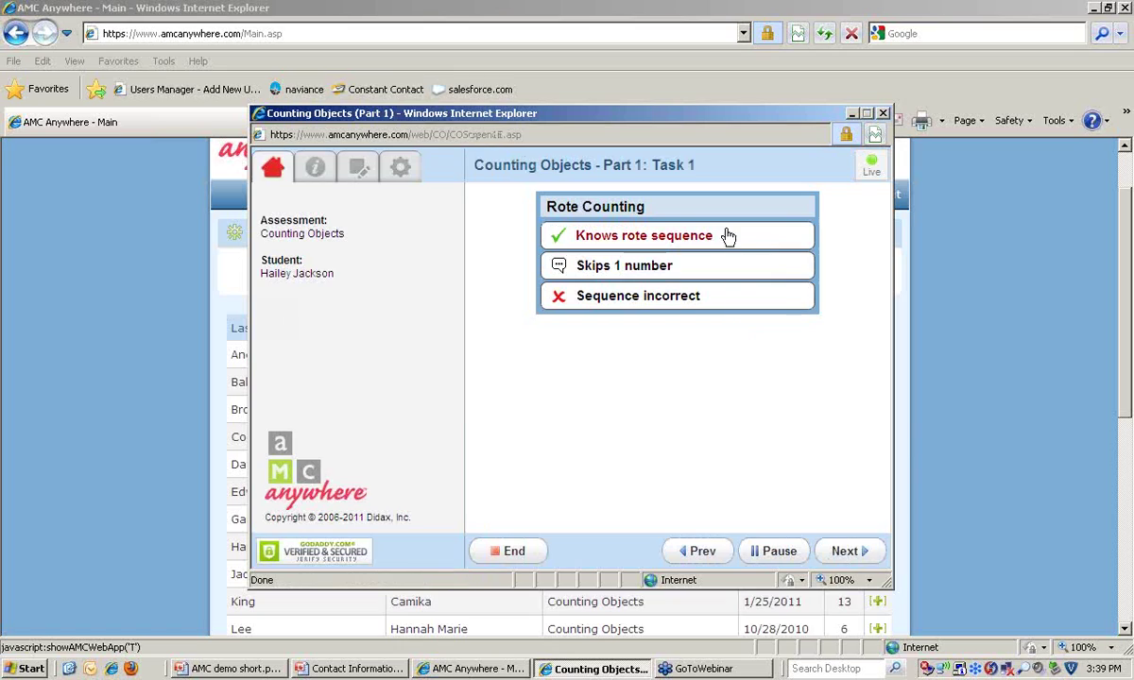
left_click(727, 236)
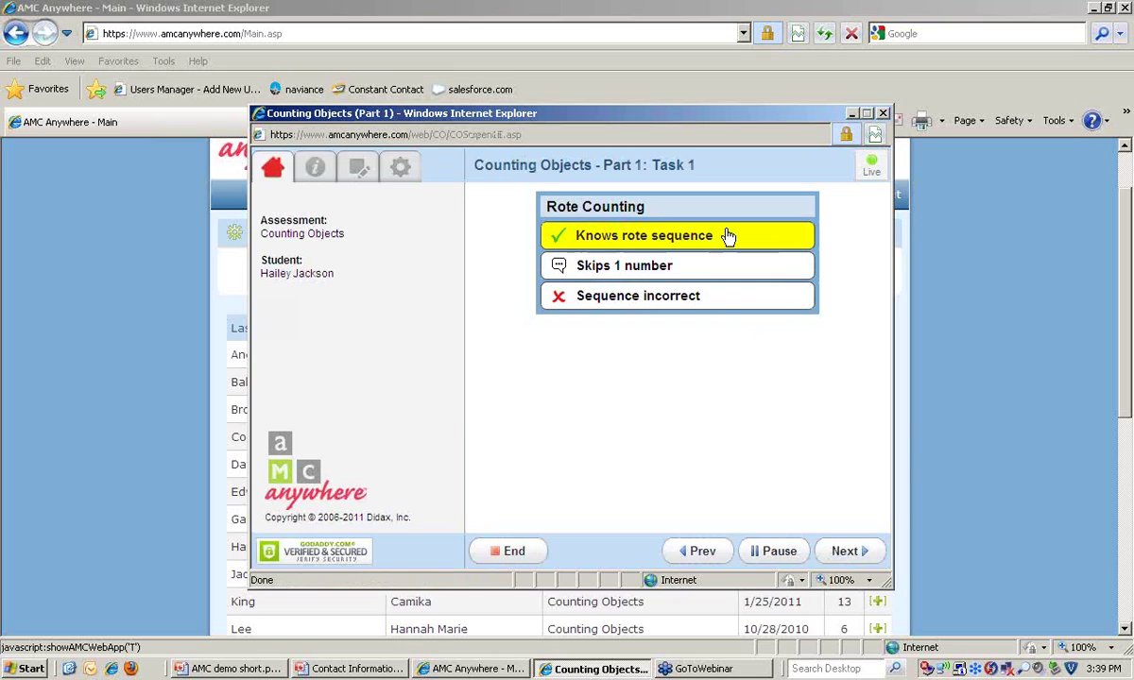
left_click(844, 551)
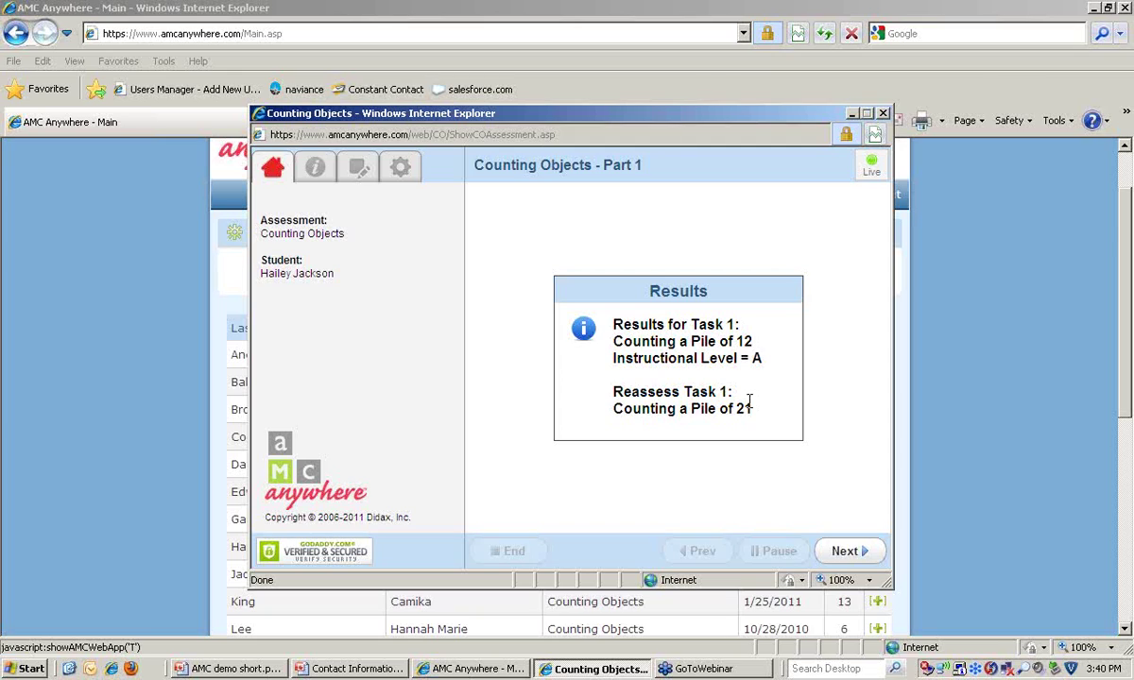
- Close the Counting Objects assessment window and go to the Reports page
left_click(883, 115)
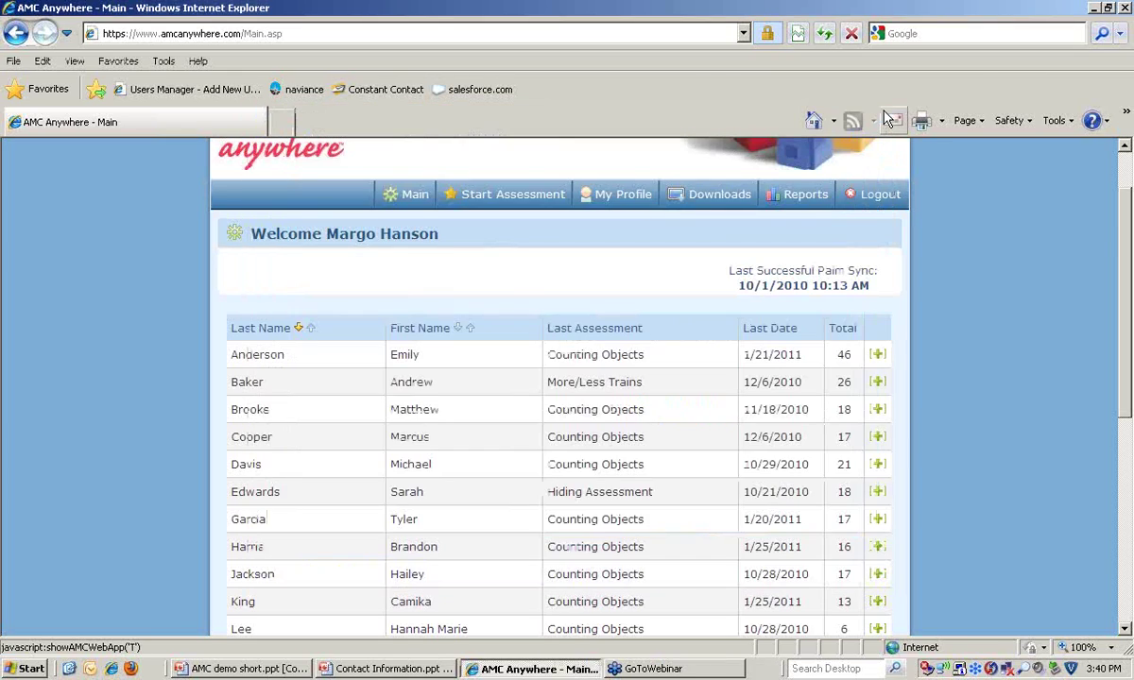
left_click(801, 194)
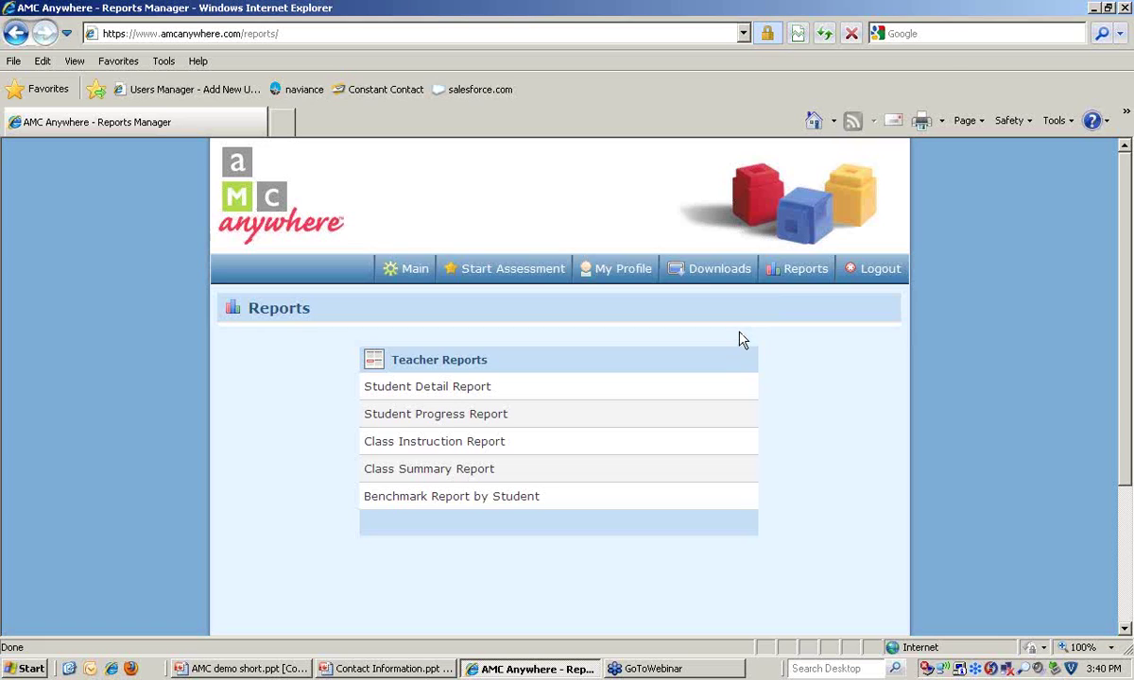
- Open the Student Detail Report for Counting Objects, the chosen student, dated 1/25/2011 2:19 PM
left_click(487, 387)
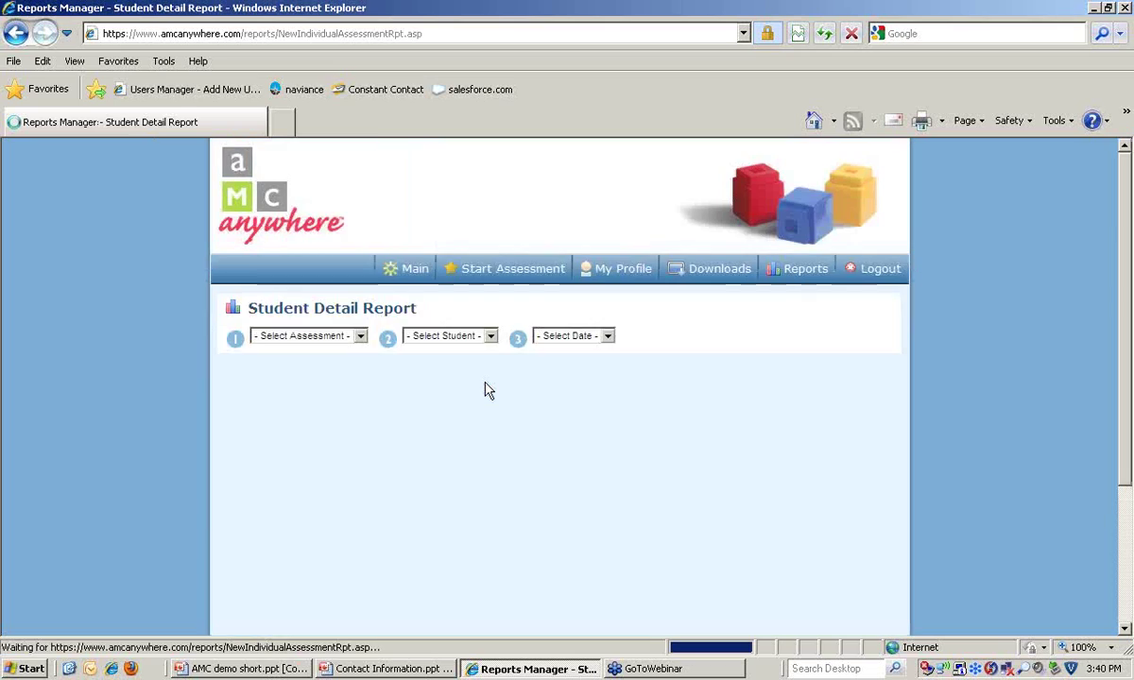
left_click(361, 340)
left_click(291, 362)
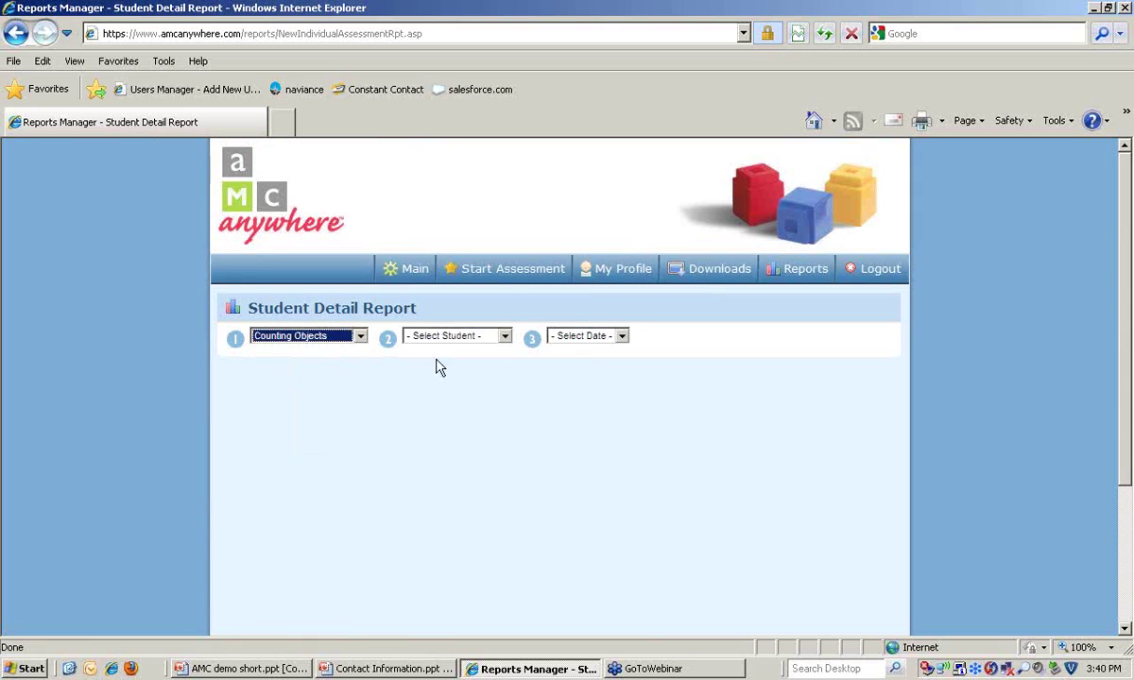
left_click(506, 340)
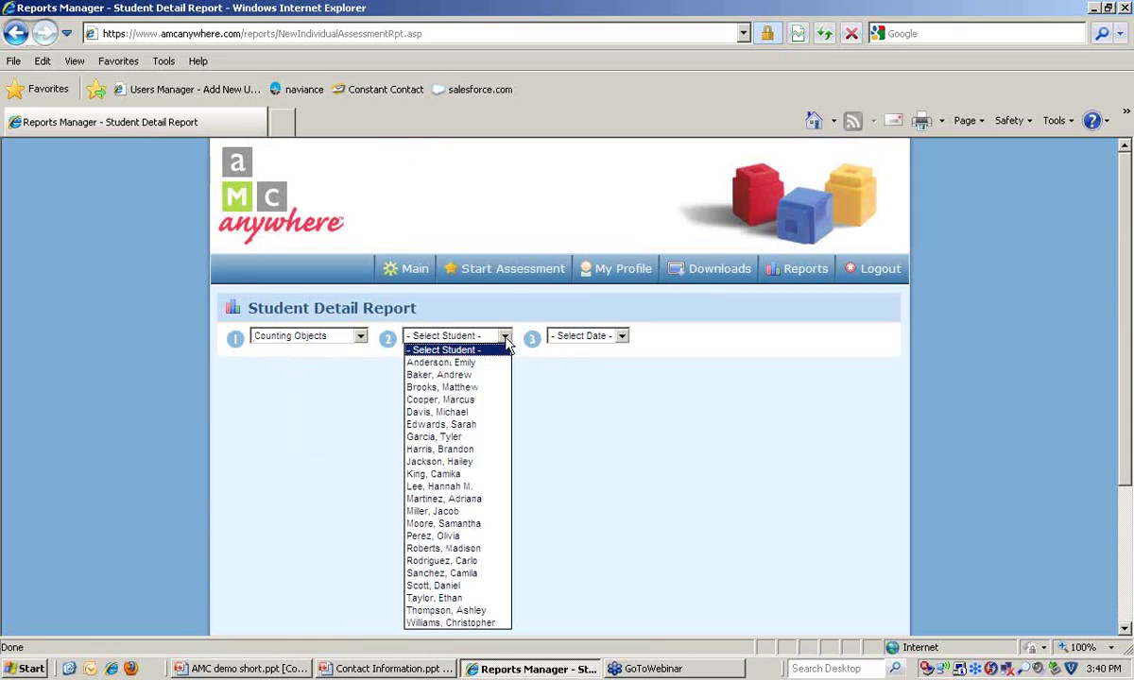
left_click(480, 450)
left_click(646, 339)
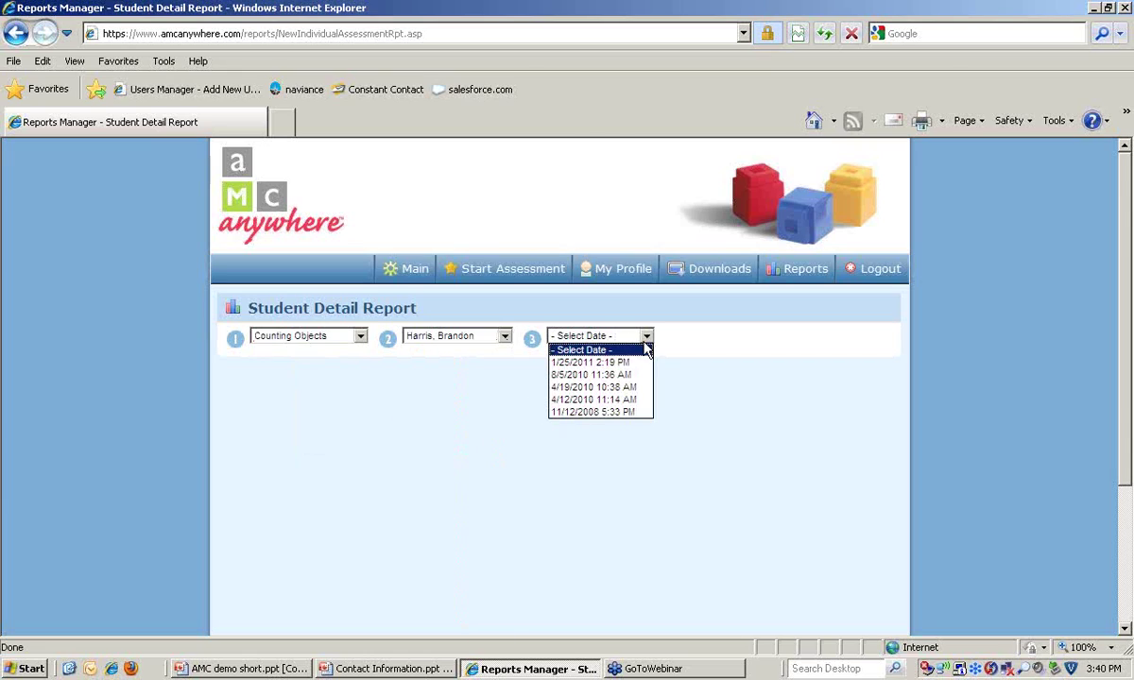
left_click(624, 363)
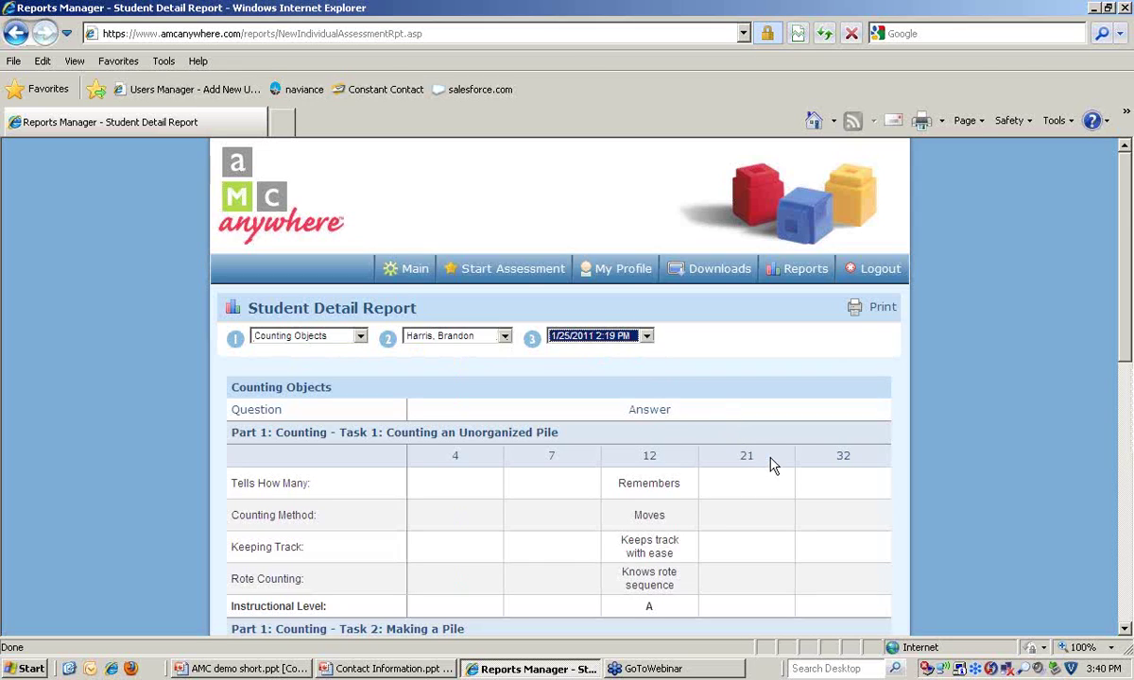
- Scroll through the report's Task 1 answers down to Instructional Level A at 12
scroll(784, 453, "down", 3)
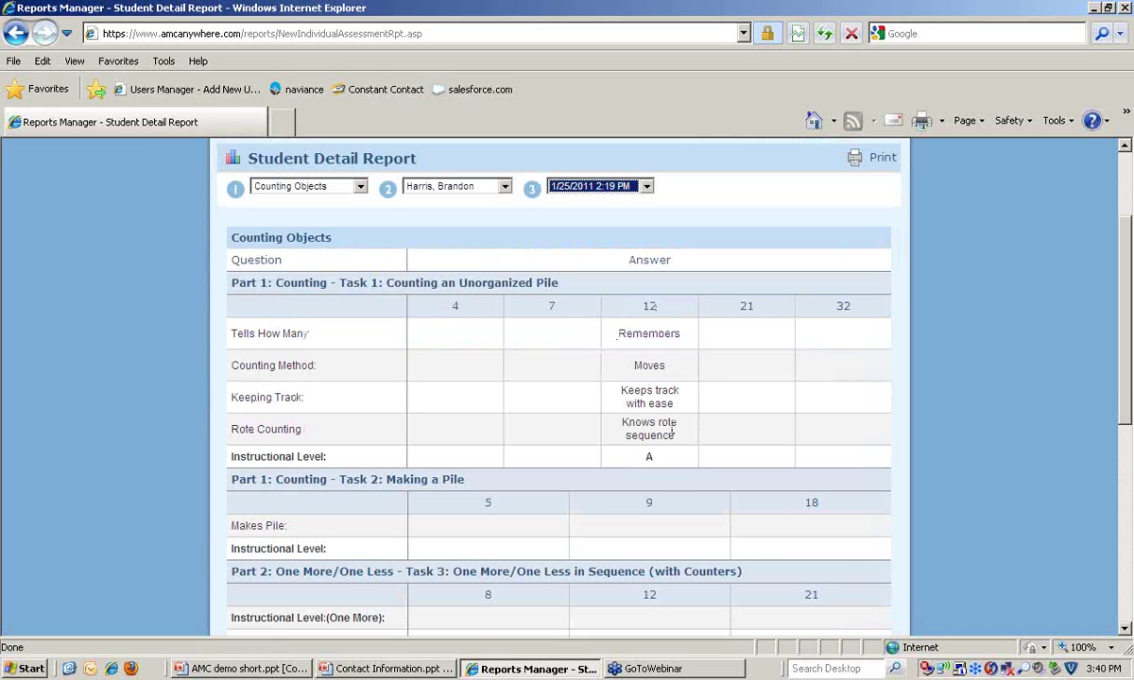
scroll(699, 397, "down", 2)
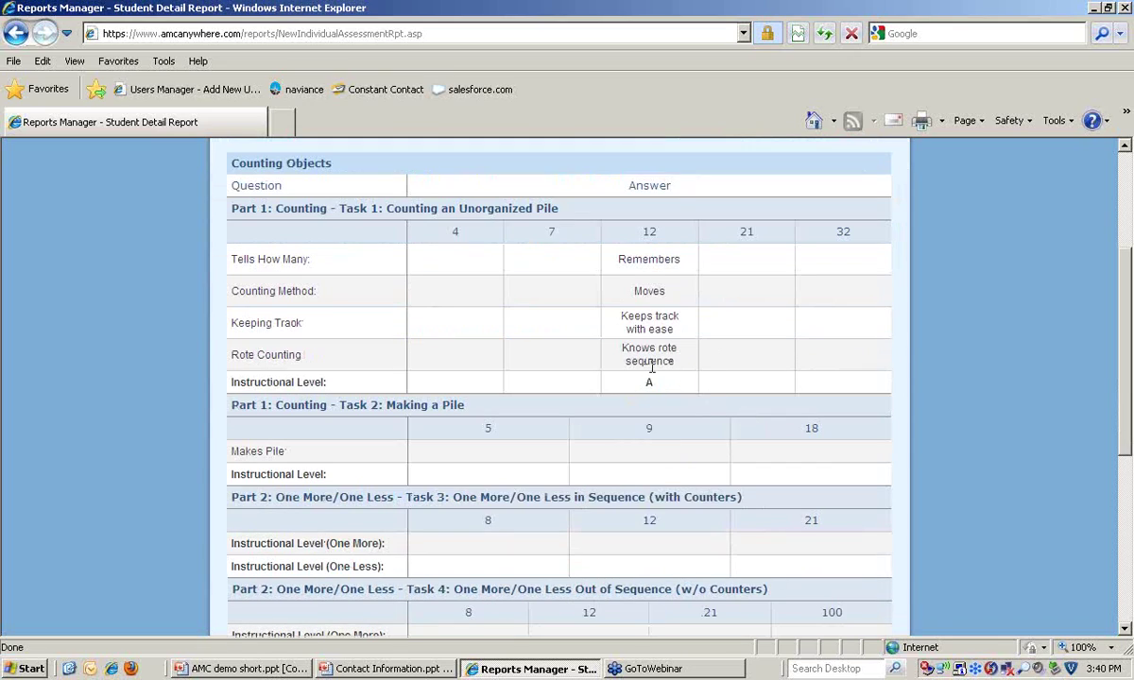
scroll(707, 355, "down", 3)
scroll(708, 352, "down", 3)
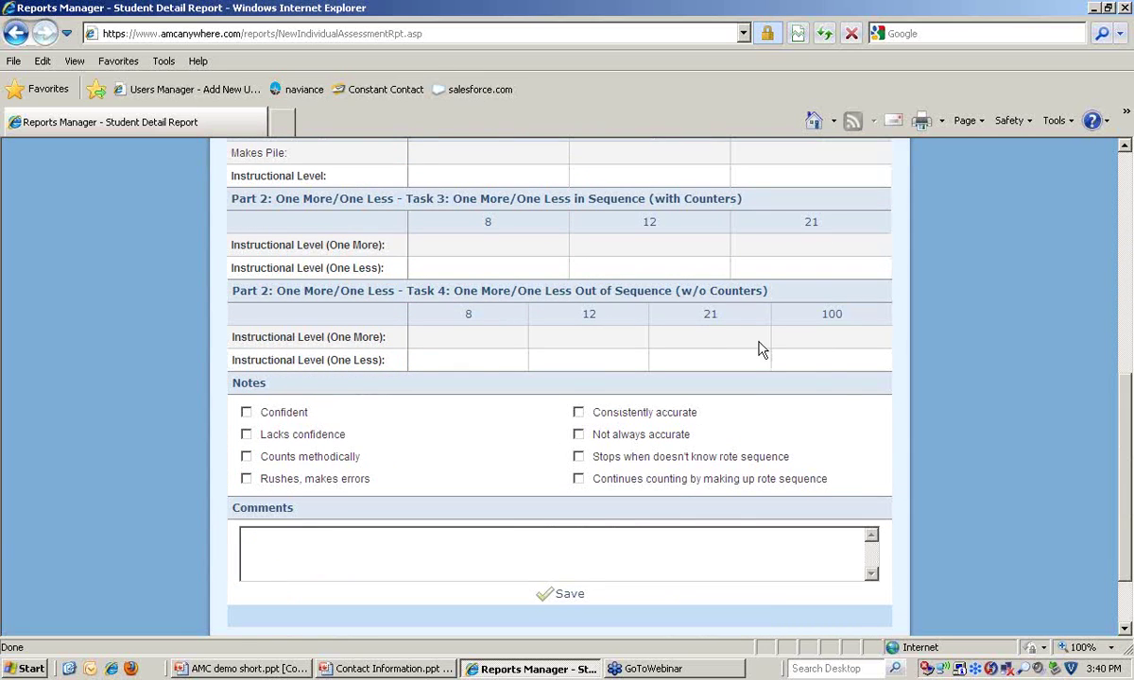
scroll(762, 349, "up", 2)
scroll(761, 350, "up", 10)
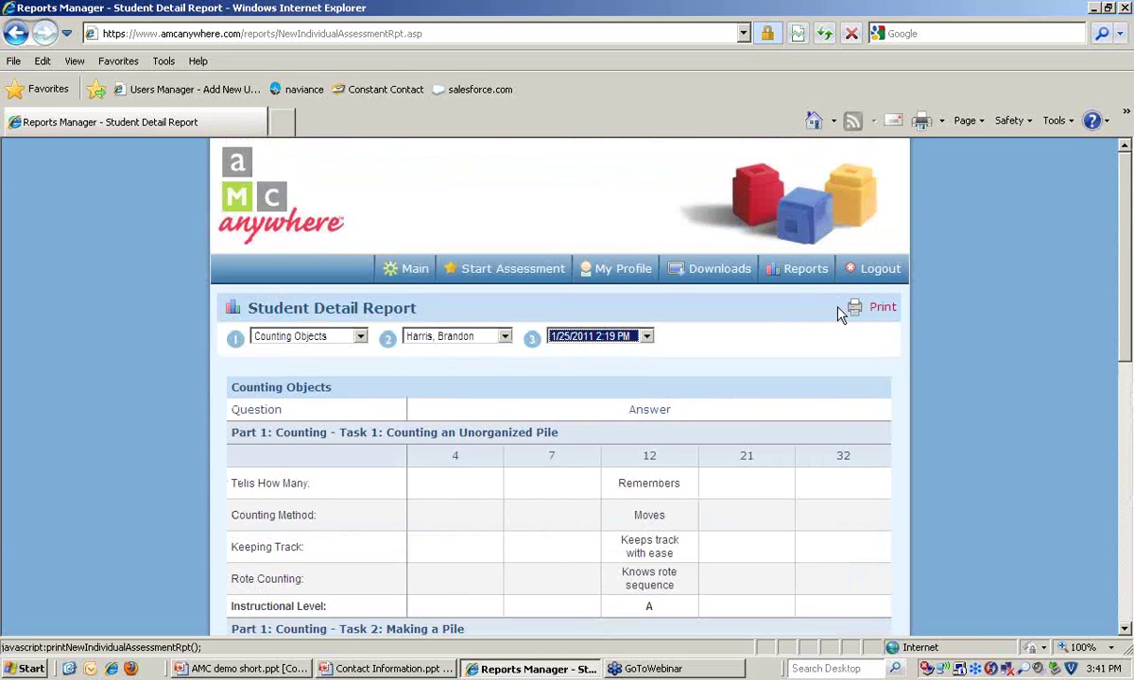
- Open the Class Instruction Report and choose Counting Objects, Task 1: Counting a Pile
left_click(790, 271)
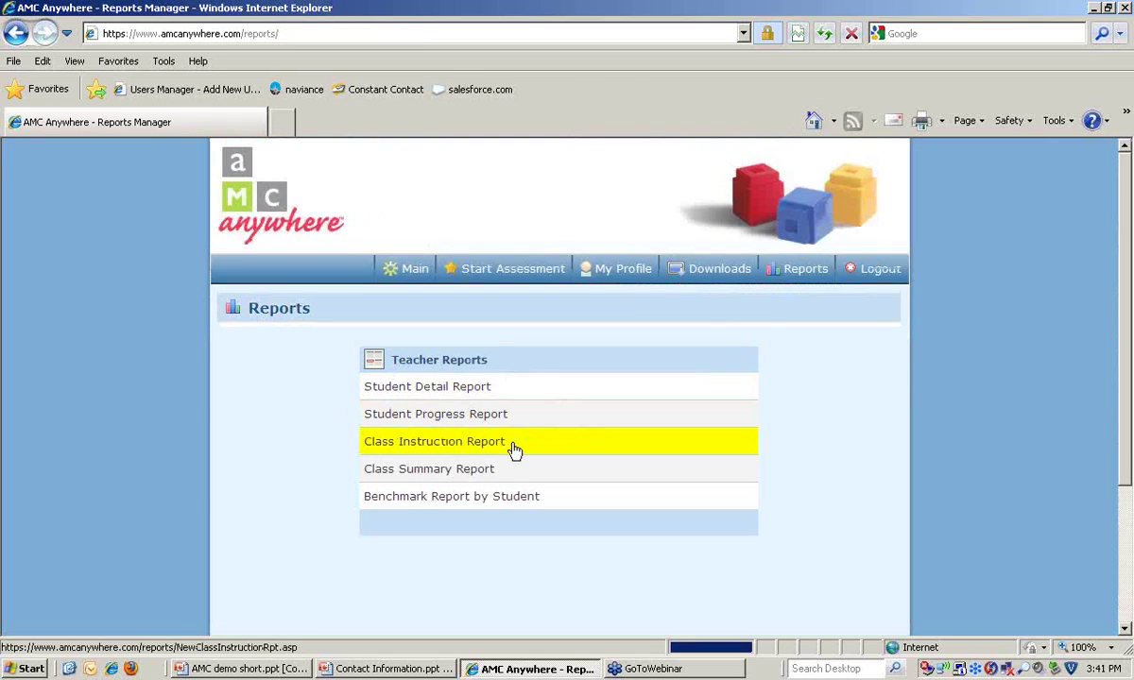
left_click(516, 451)
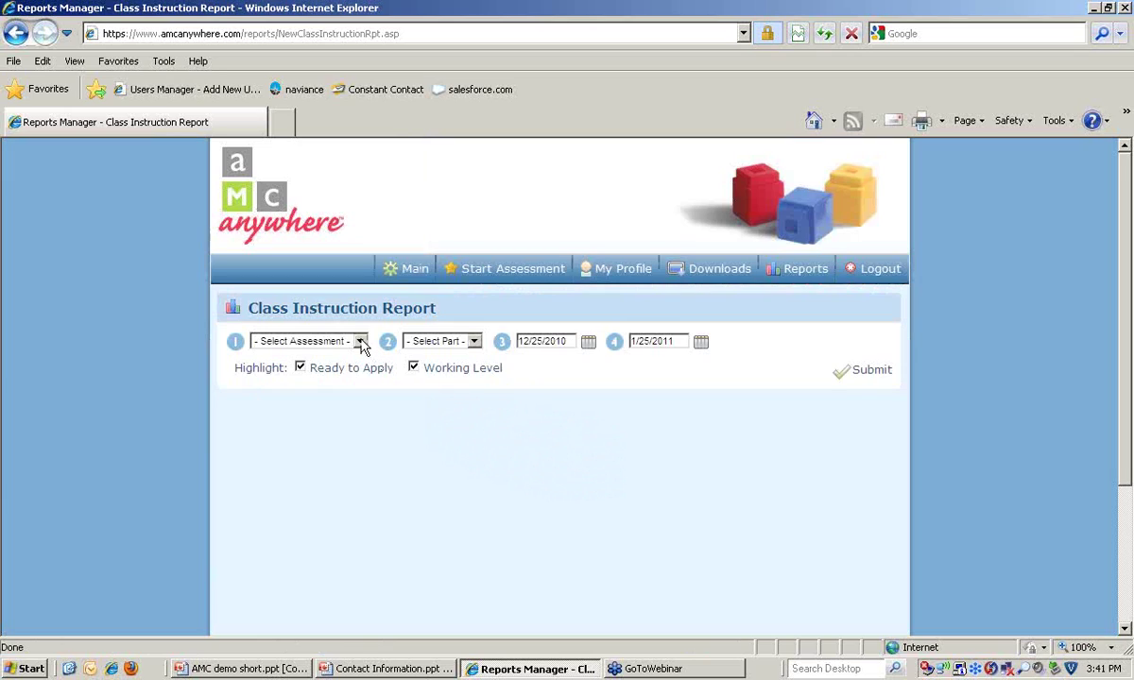
left_click(360, 342)
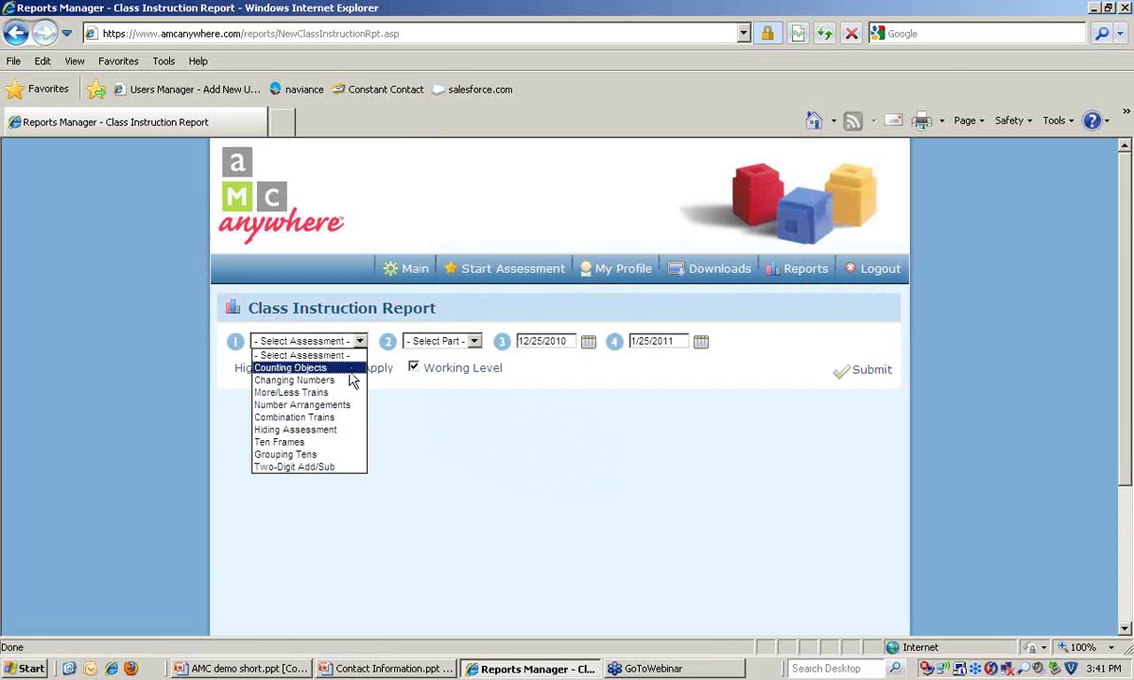
left_click(350, 368)
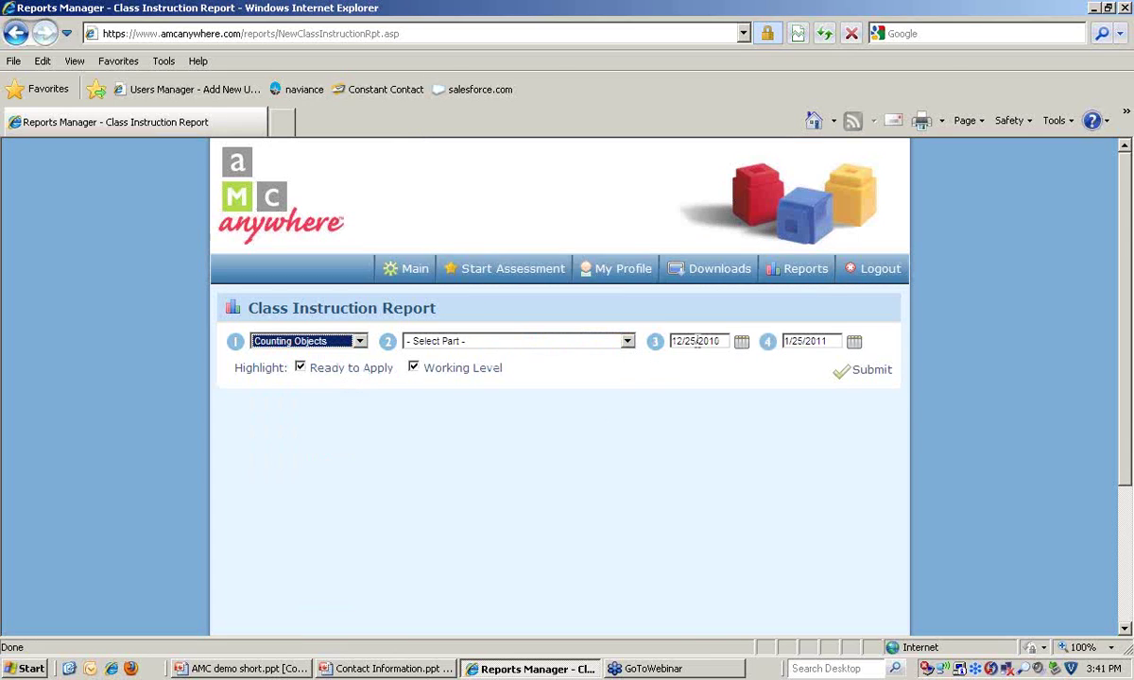
left_click(626, 342)
left_click(619, 368)
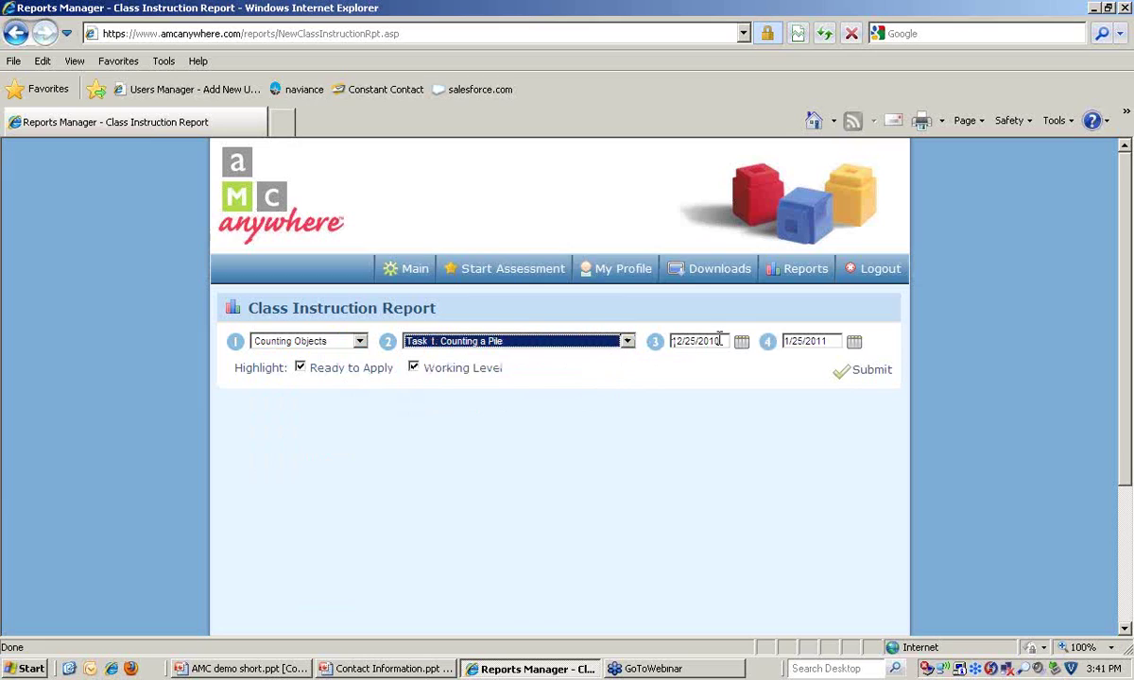
- Change the report's start date to 9/1/2010
left_click_drag(720, 341, 660, 347)
type("9")
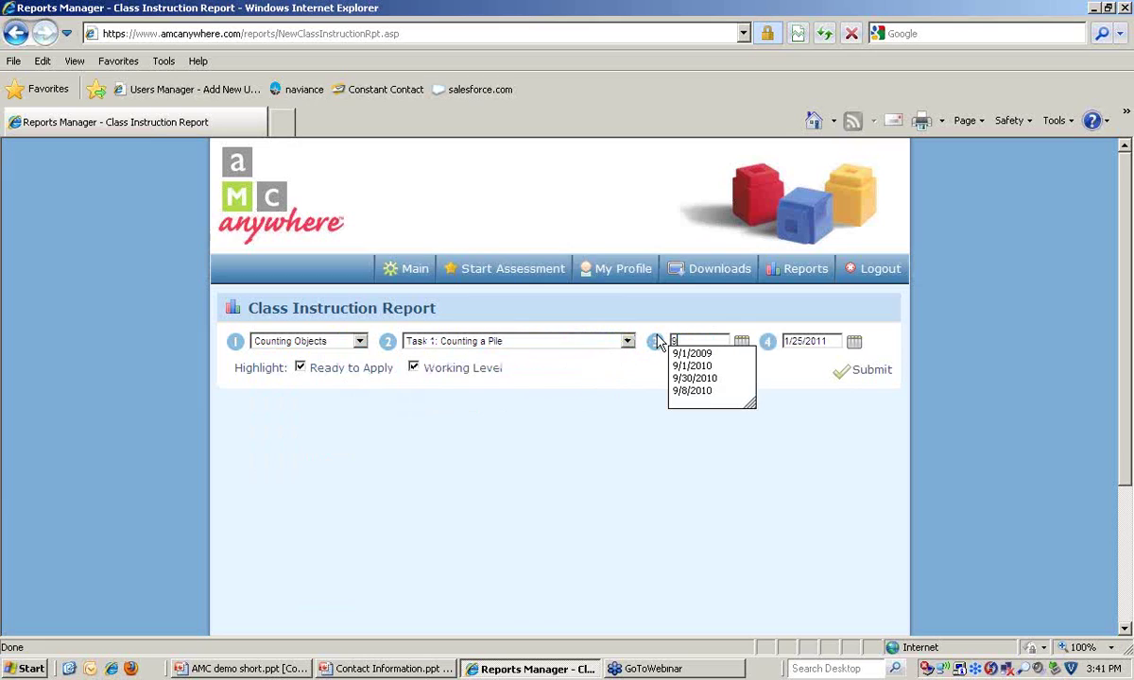
type("/1/0")
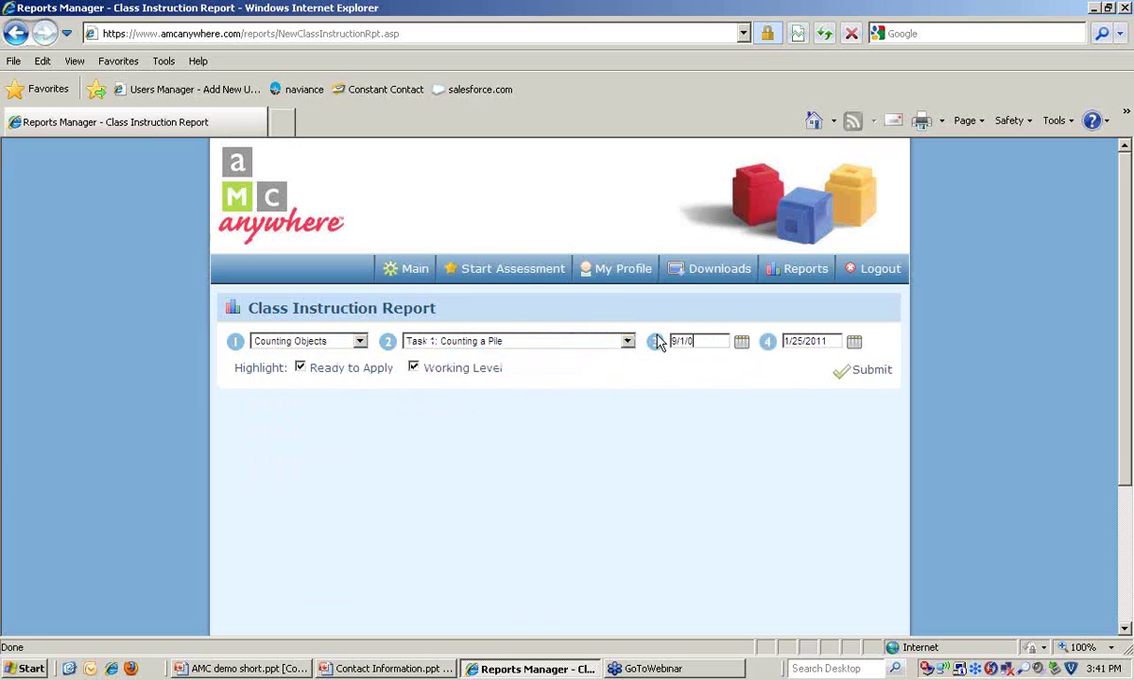
key("BackSpace")
key("BackSpace")
type("/2010")
- Submit the report and scroll through students grouped by Working on Numbers to 4 through 32
left_click(886, 372)
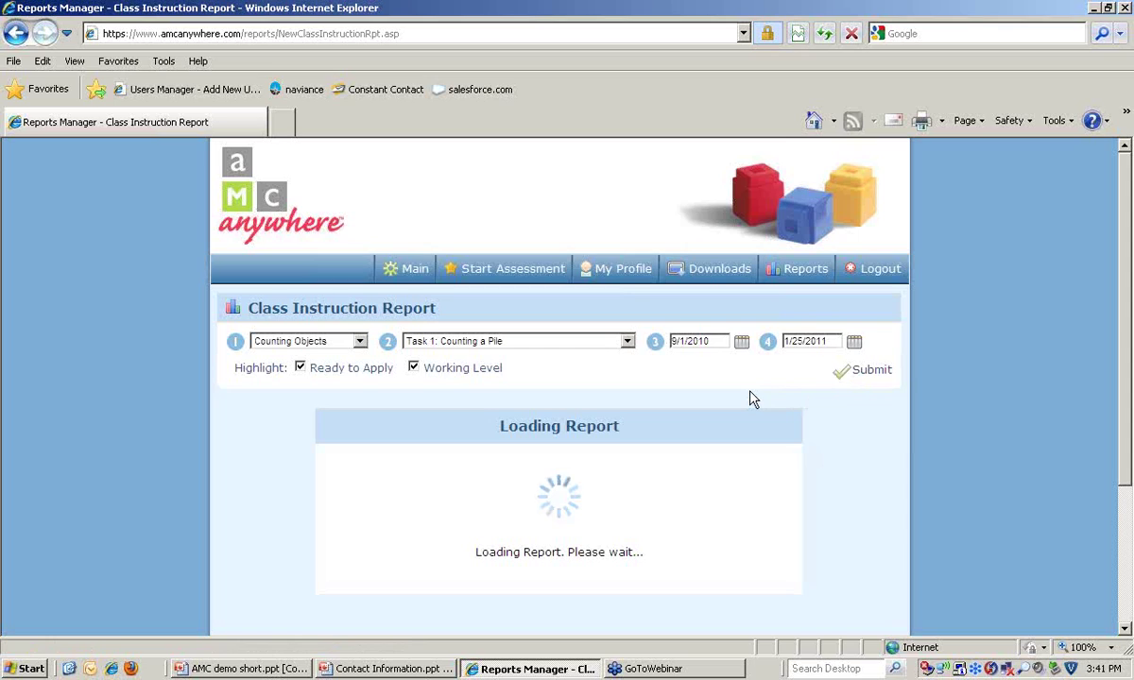
scroll(796, 453, "down", 1)
scroll(798, 451, "down", 3)
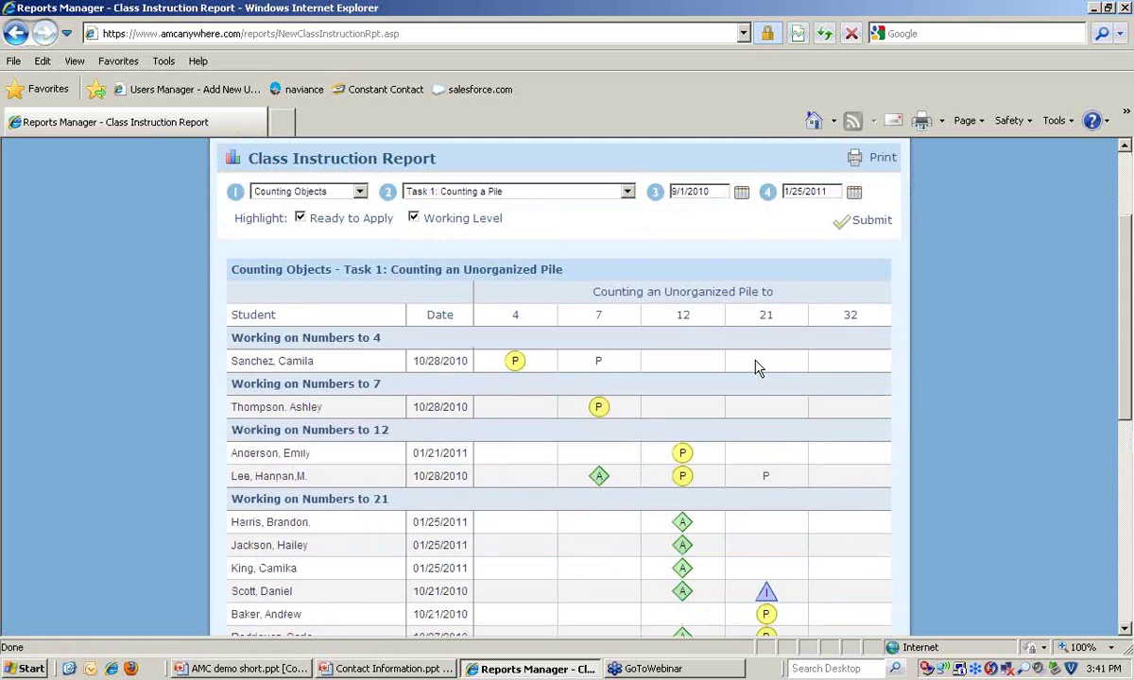
scroll(754, 369, "down", 2)
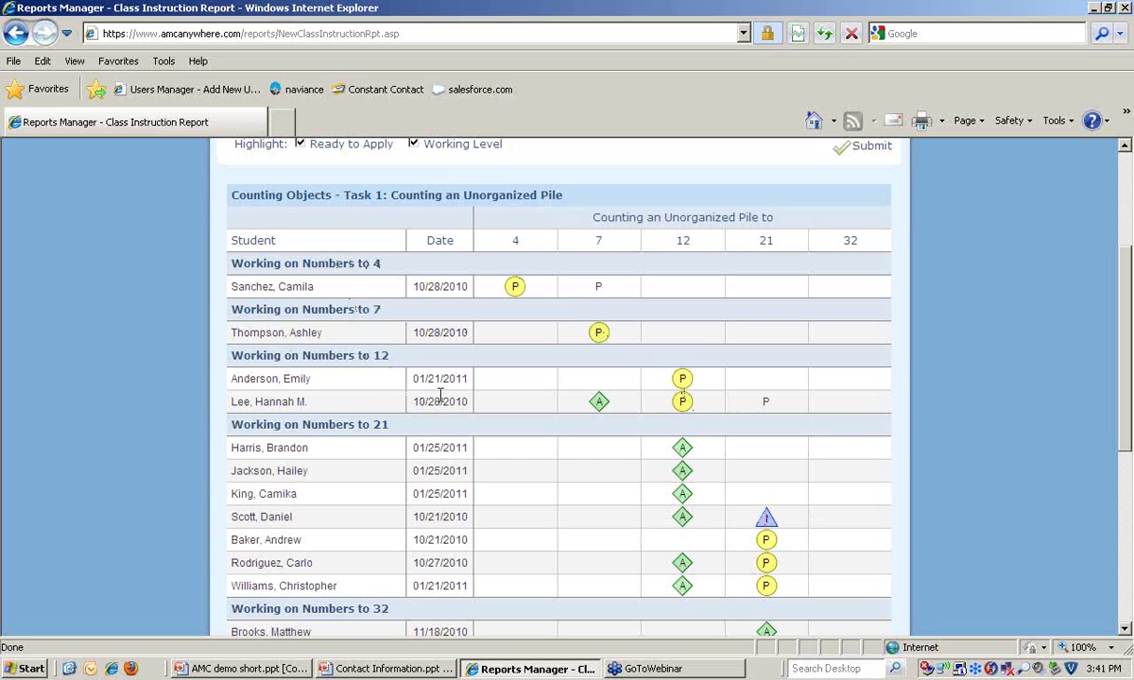
scroll(440, 395, "up", 3)
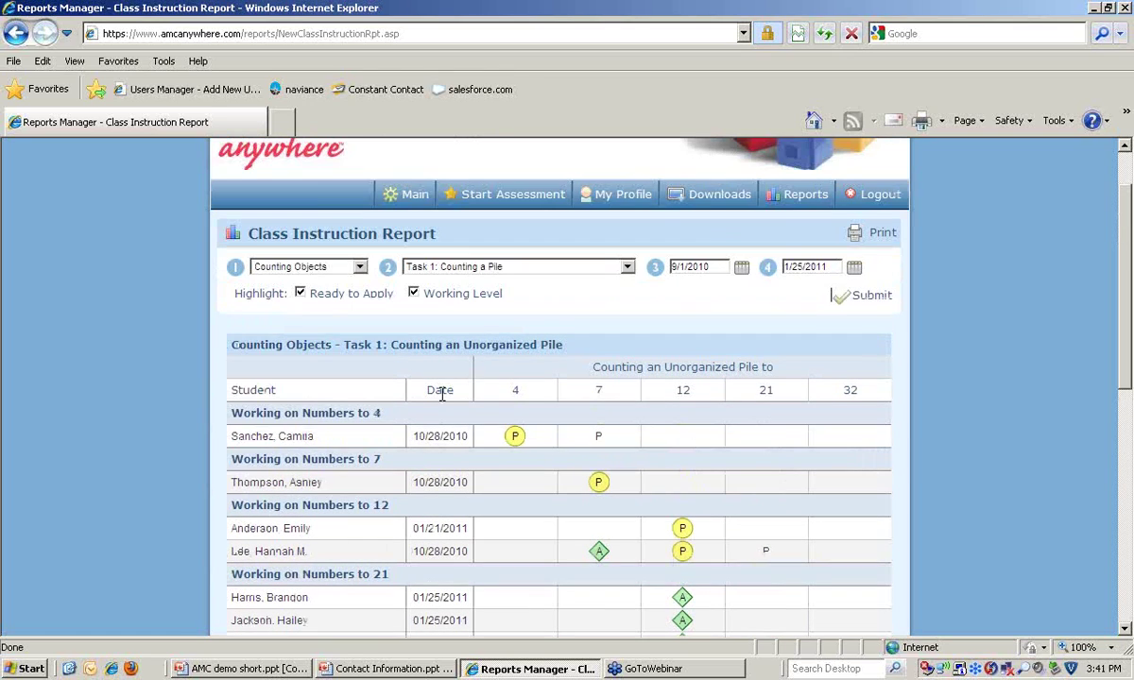
- Go to the Downloads page and scroll down to the Assessment Documents
left_click(707, 194)
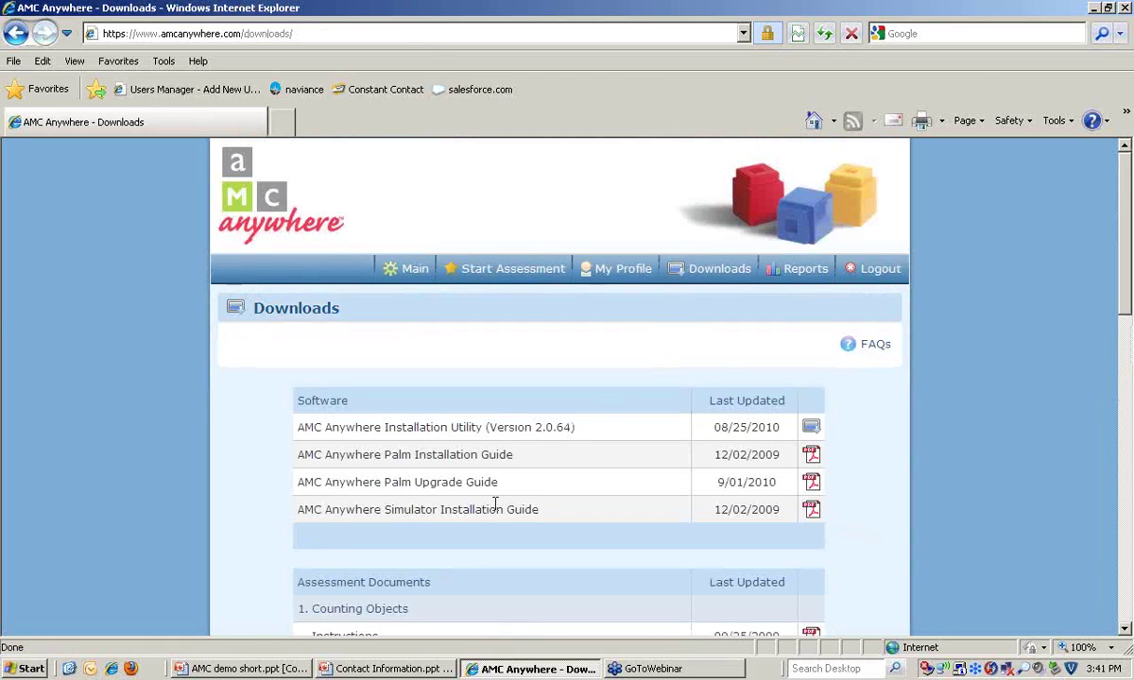
scroll(506, 474, "down", 2)
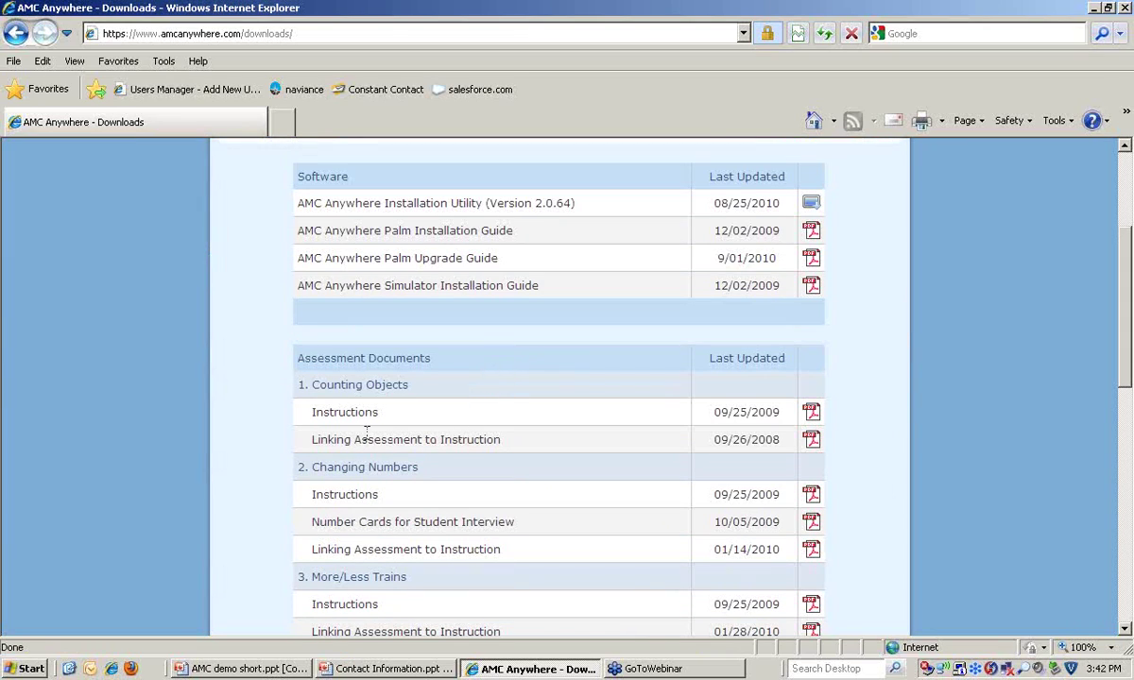
- Open the Counting Objects linking-assessment PDF maximized and begin reading it
left_click(812, 441)
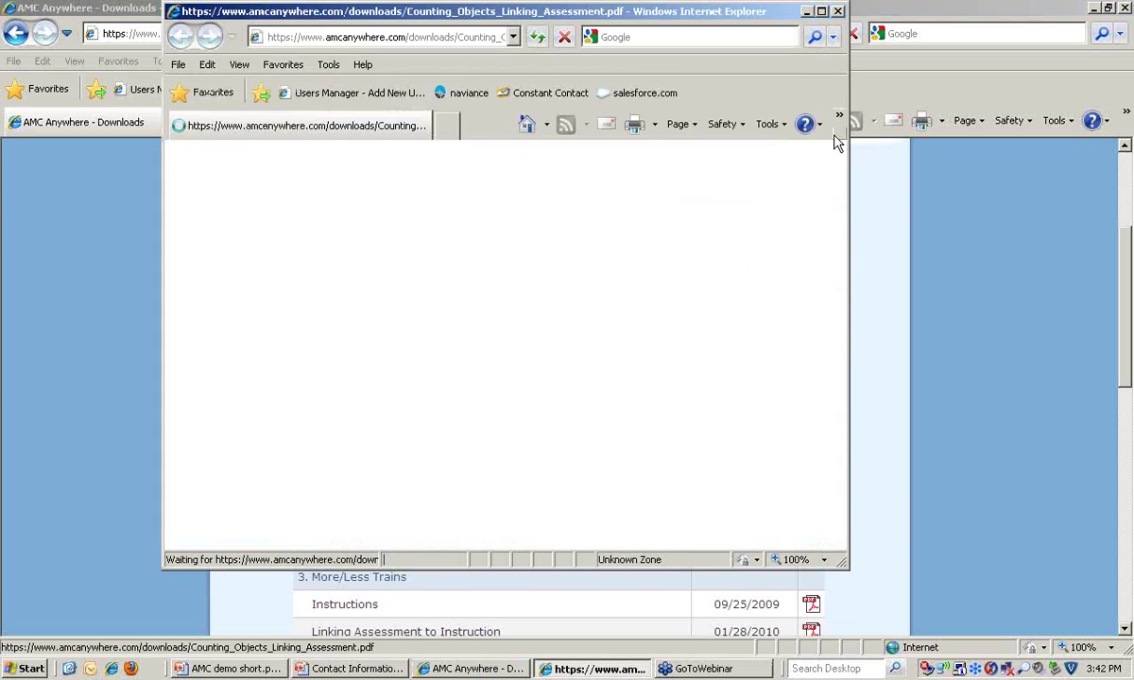
left_click(821, 11)
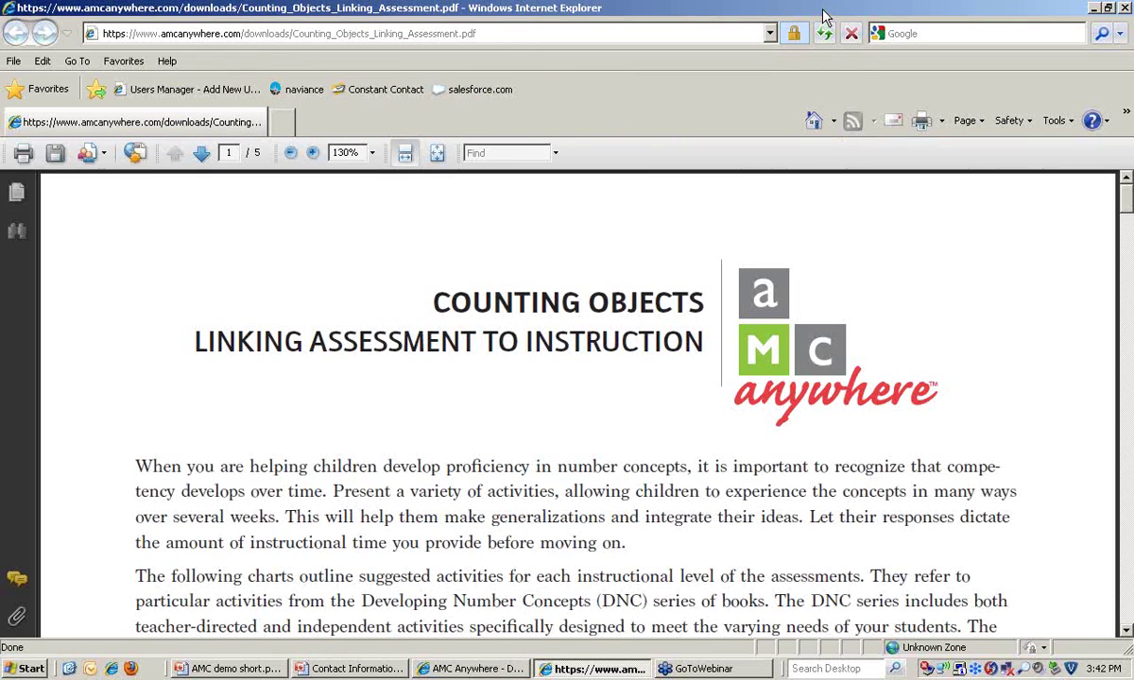
scroll(751, 312, "down", 3)
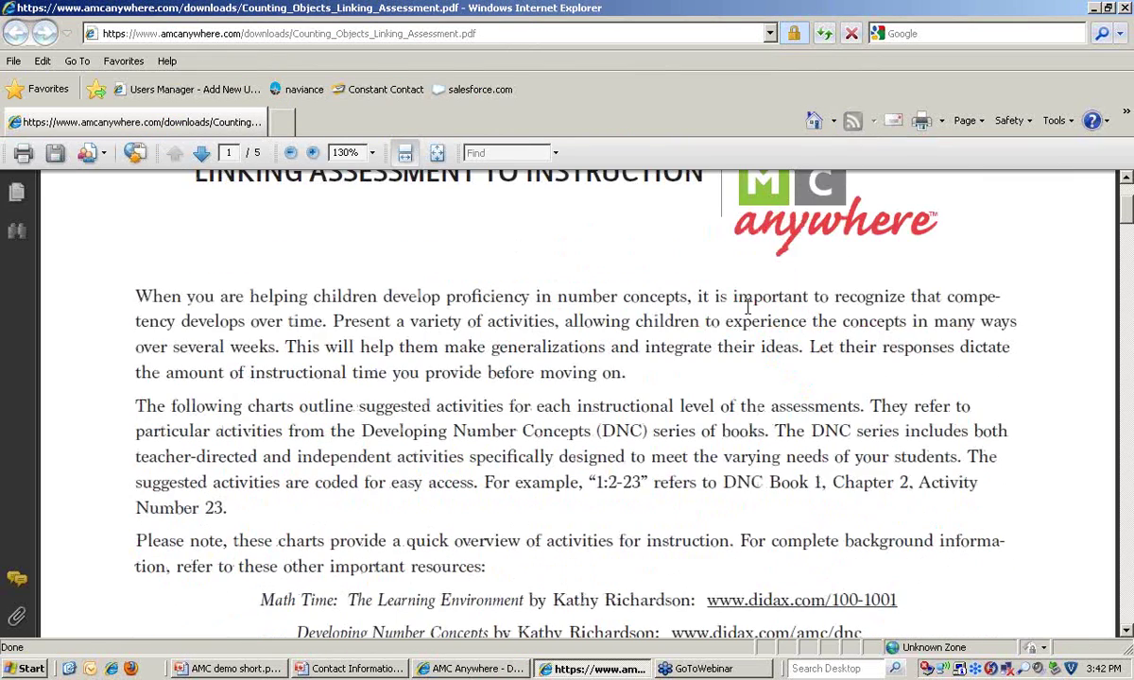
scroll(746, 307, "down", 3)
scroll(746, 307, "down", 5)
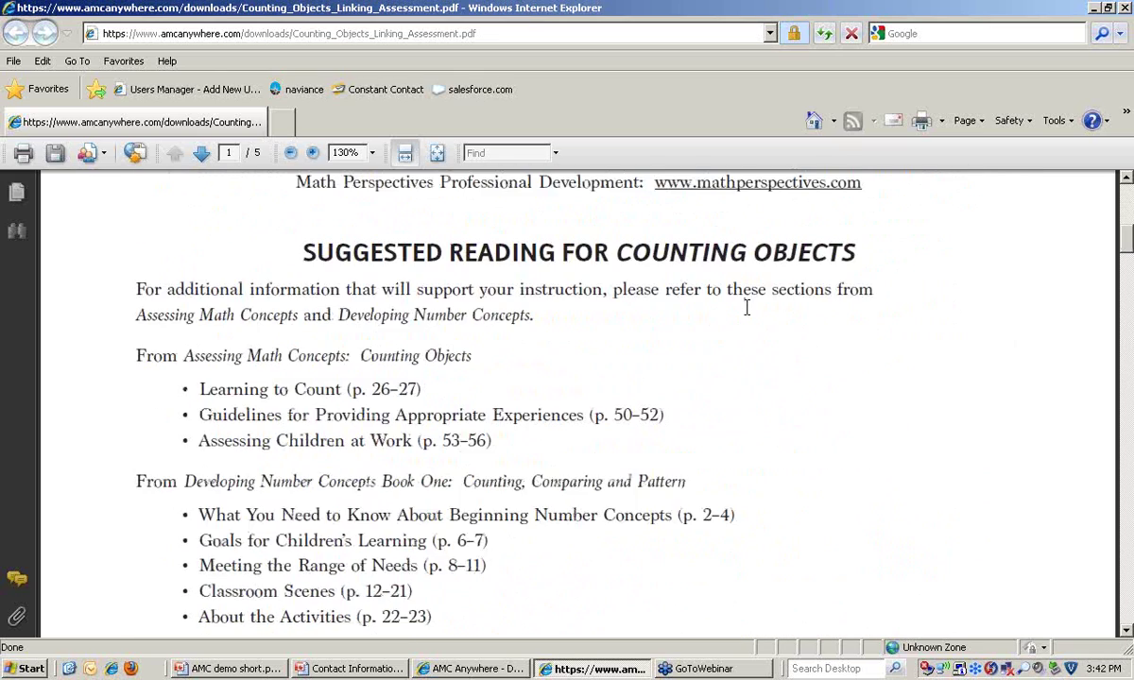
- Read down to the Needs Practice (P) table on page 3, then bring up the Contact Information deck
scroll(746, 307, "down", 15)
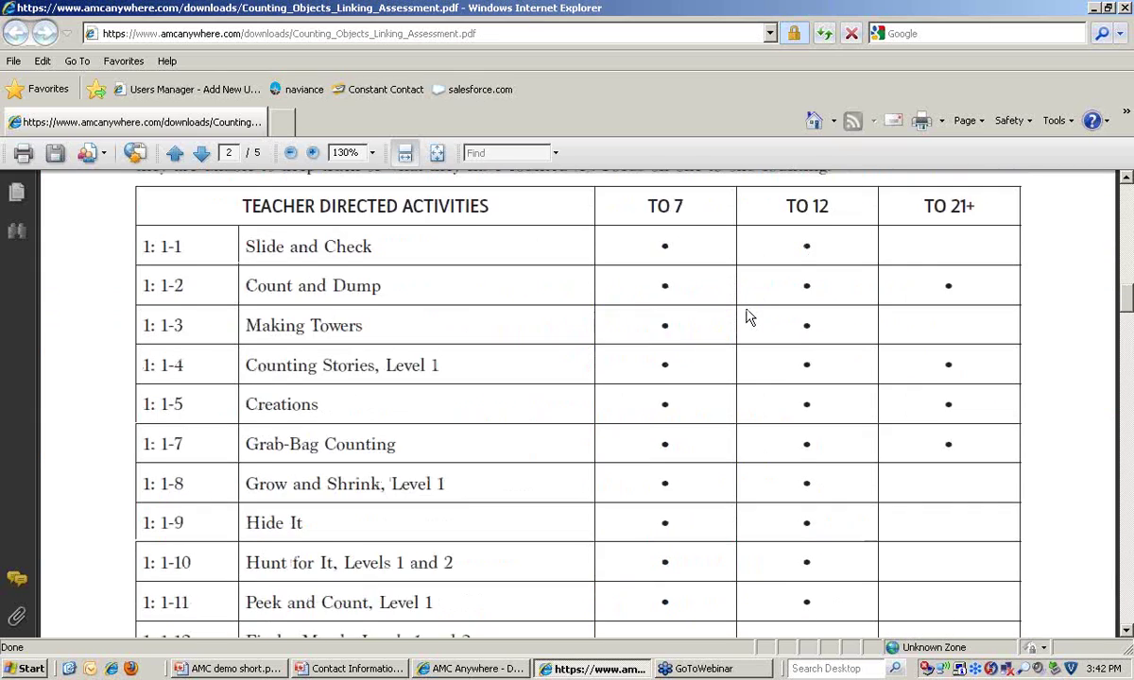
scroll(747, 316, "down", 20)
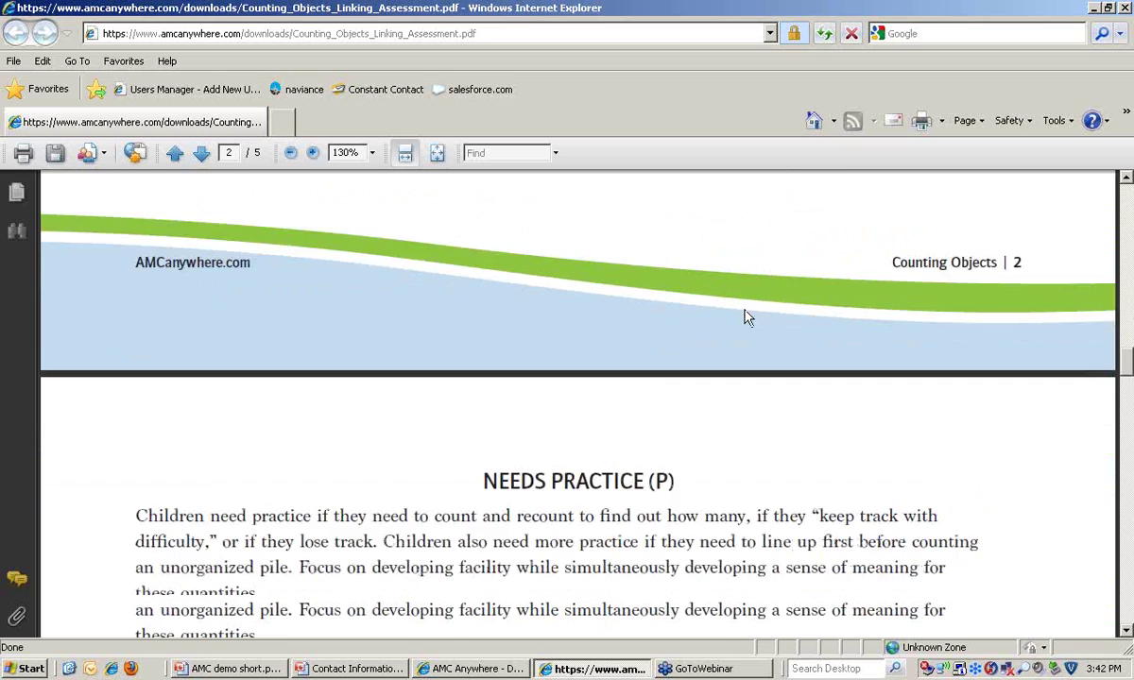
scroll(746, 317, "down", 5)
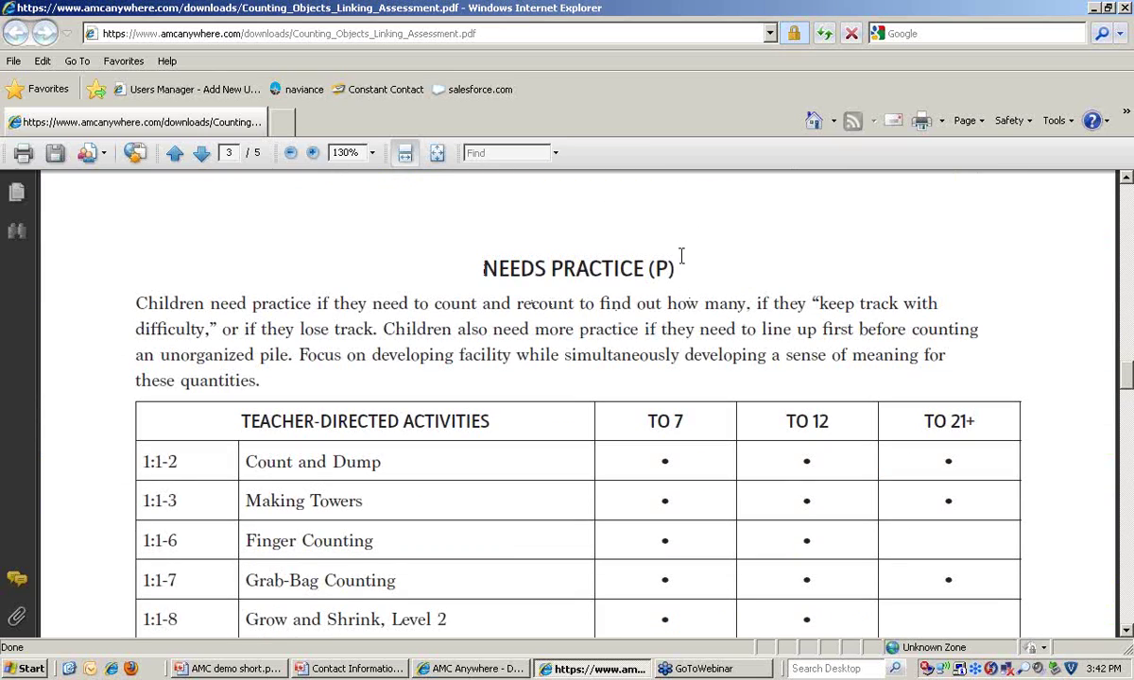
scroll(682, 261, "down", 3)
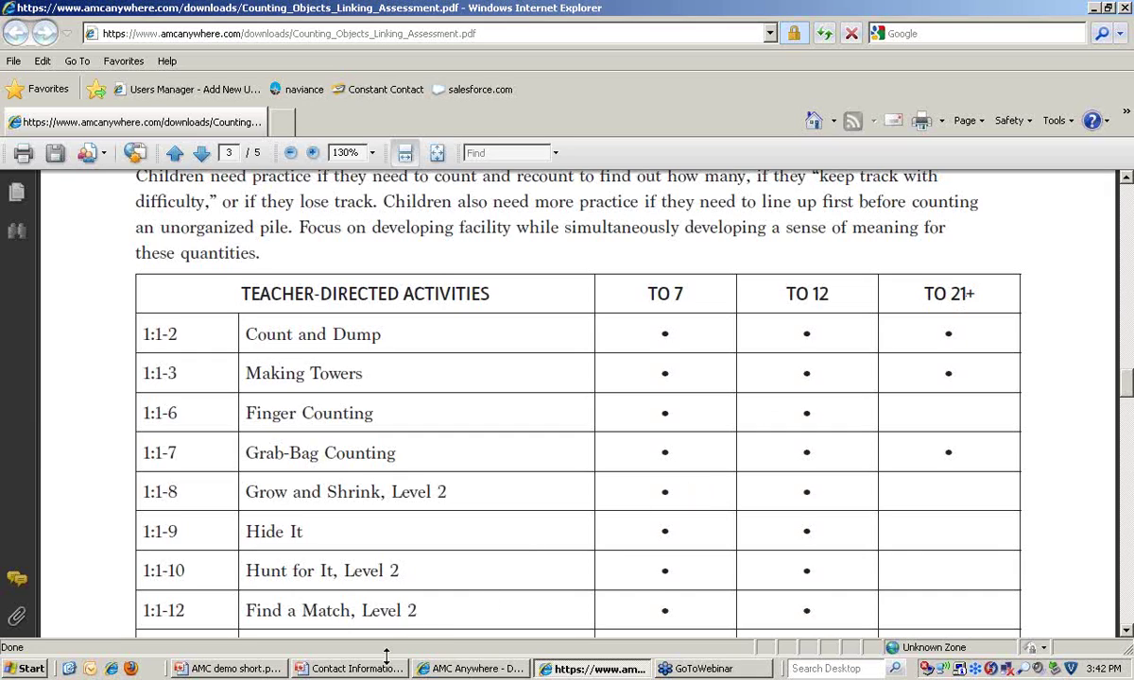
left_click(357, 668)
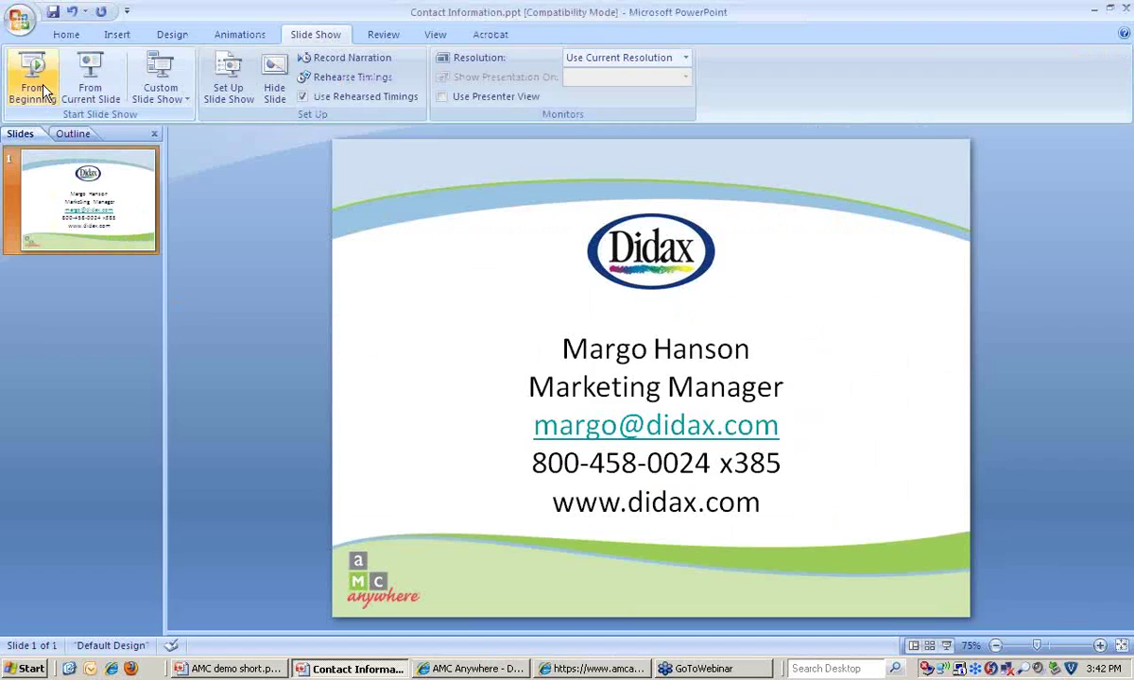